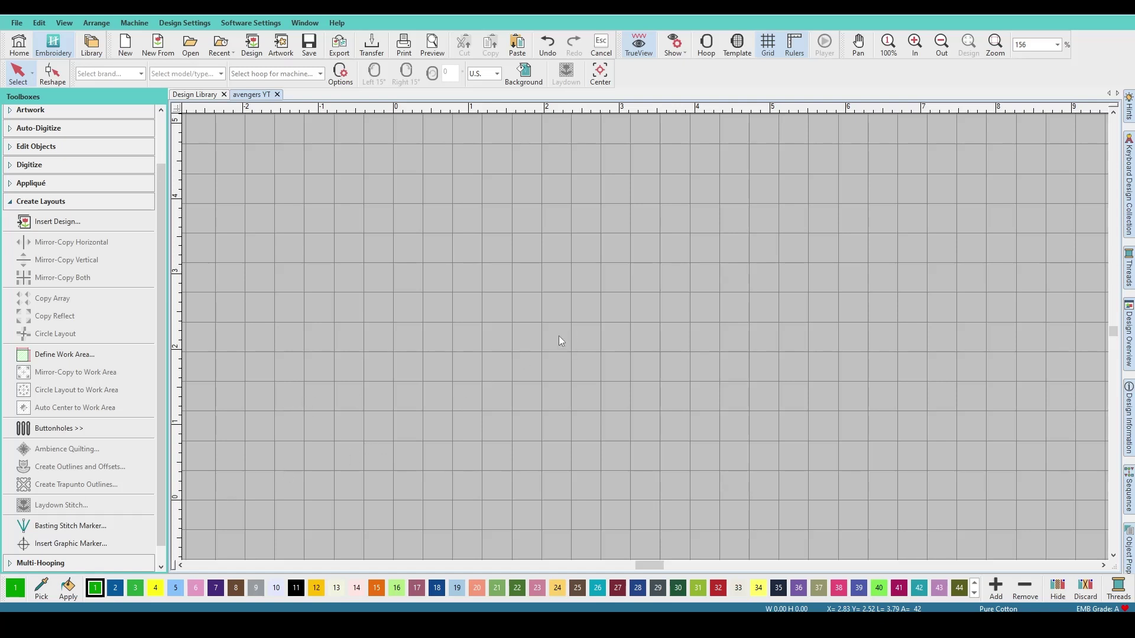
- Paste the Avengers logo artwork and move it toward the middle of the workspace
{"action": "right_click", "coordinate": [538, 321]}
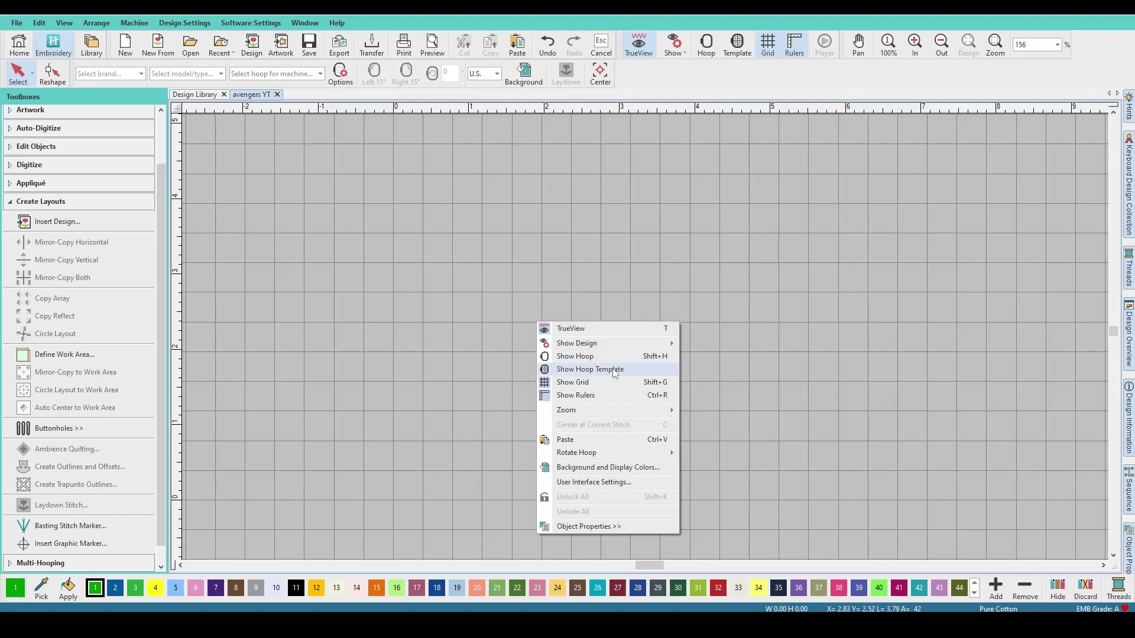
{"action": "left_click", "coordinate": [582, 440]}
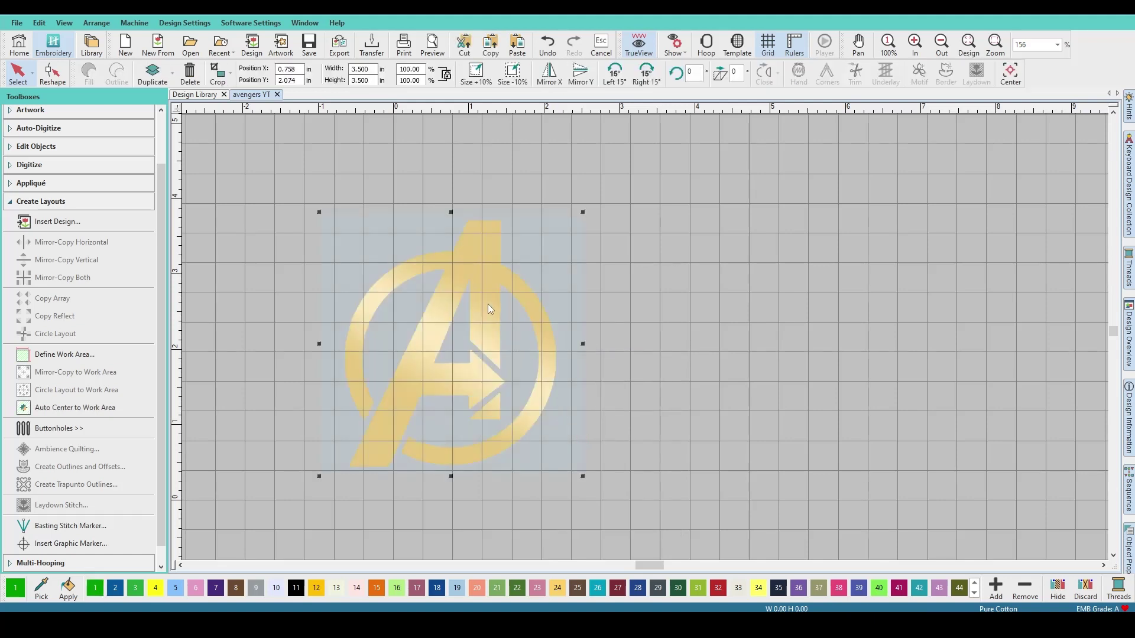
{"action": "left_click_drag", "start_coordinate": [482, 313], "coordinate": [587, 308]}
{"action": "left_click", "coordinate": [587, 309]}
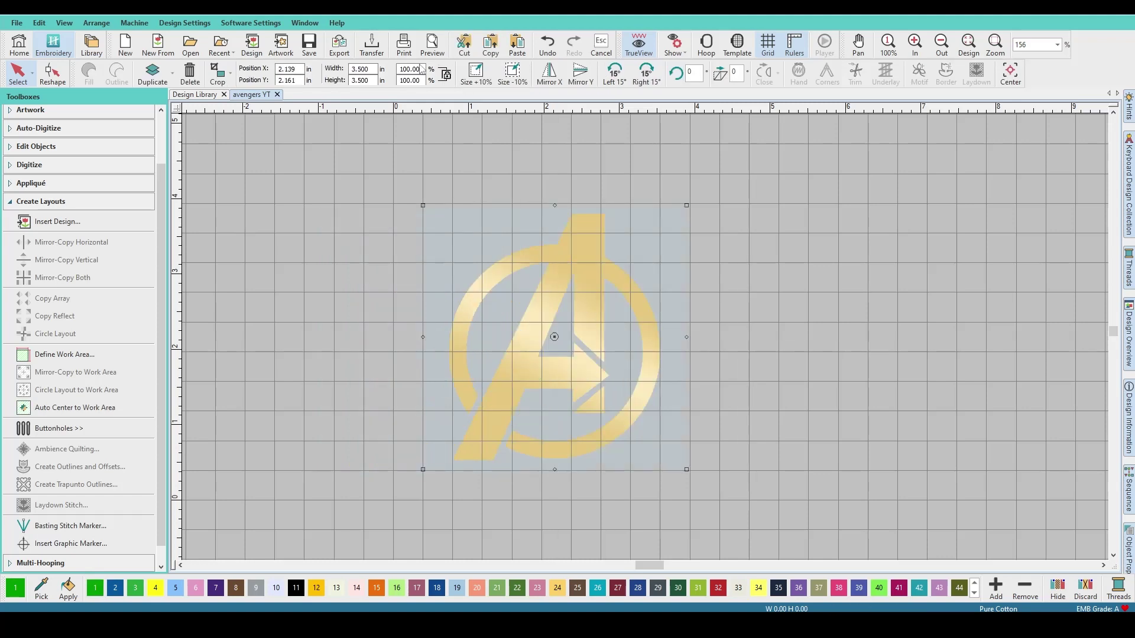
- Set the logo artwork's width to 3.500 in and lock it in place
{"action": "double_click", "coordinate": [369, 68]}
{"action": "type", "text": "3.500"}
{"action": "left_click", "coordinate": [767, 274]}
{"action": "left_click", "coordinate": [594, 317]}
{"action": "right_click", "coordinate": [594, 317]}
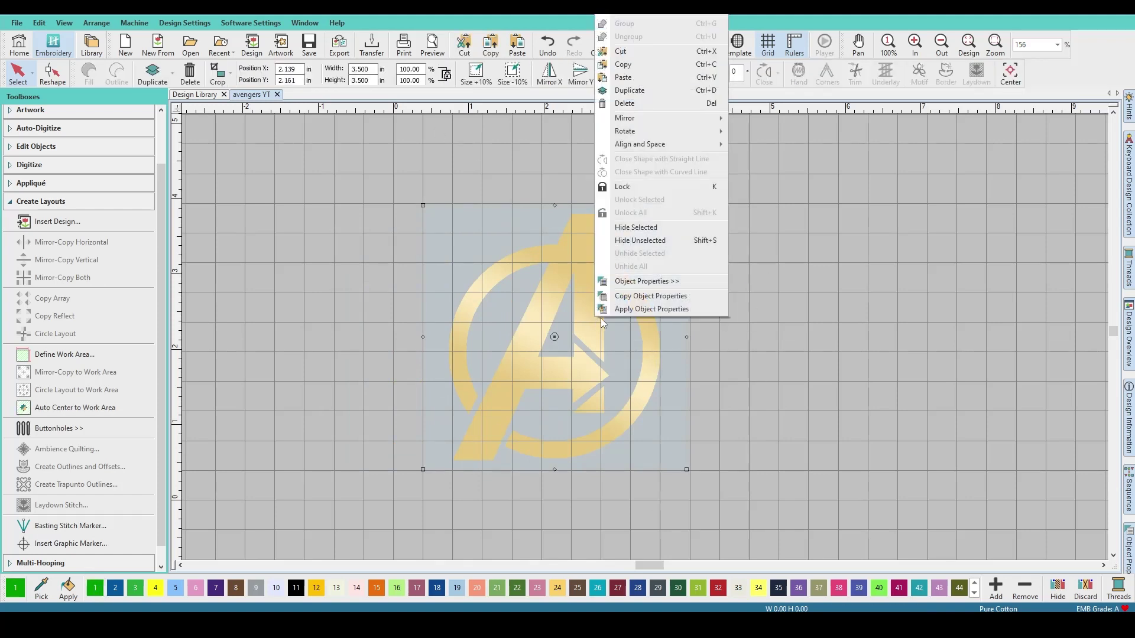
{"action": "left_click", "coordinate": [628, 188]}
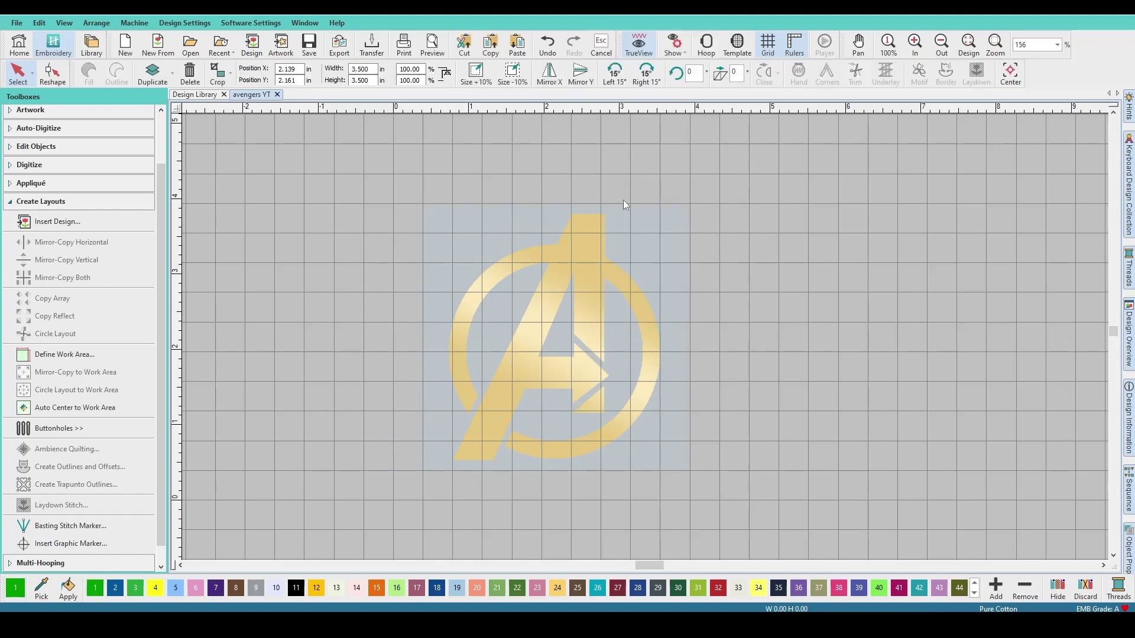
- Start a digitized closed shape, outlining the base of the A's slanted leg and its inner side up to the crossbar
{"action": "scroll", "coordinate": [646, 338], "scroll_direction": "up", "scroll_amount": 2}
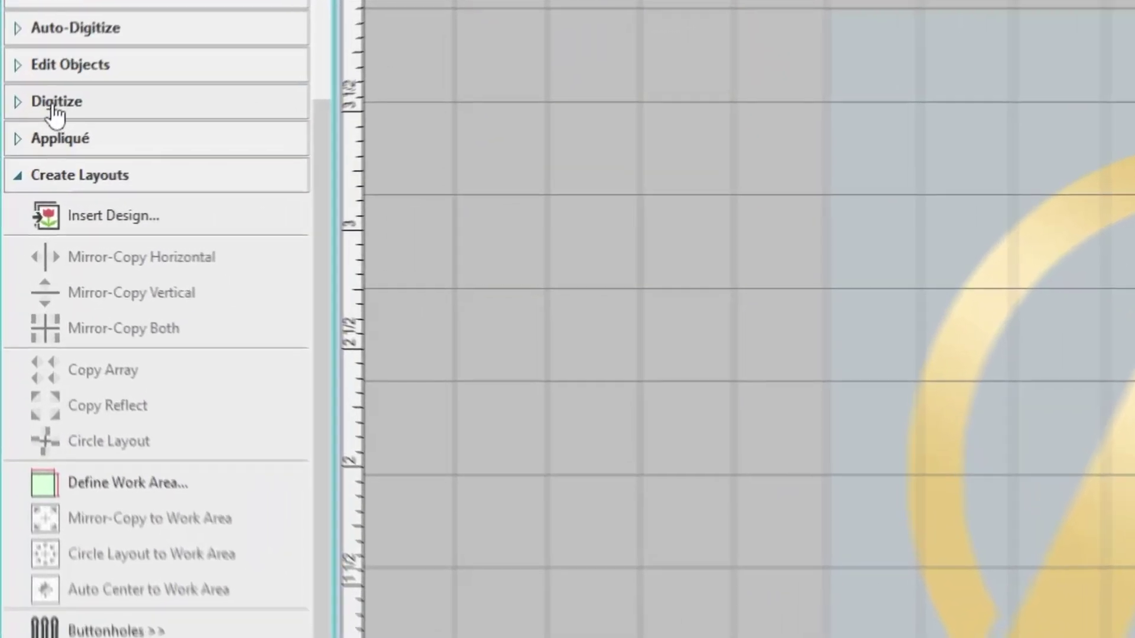
{"action": "left_click", "coordinate": [56, 111]}
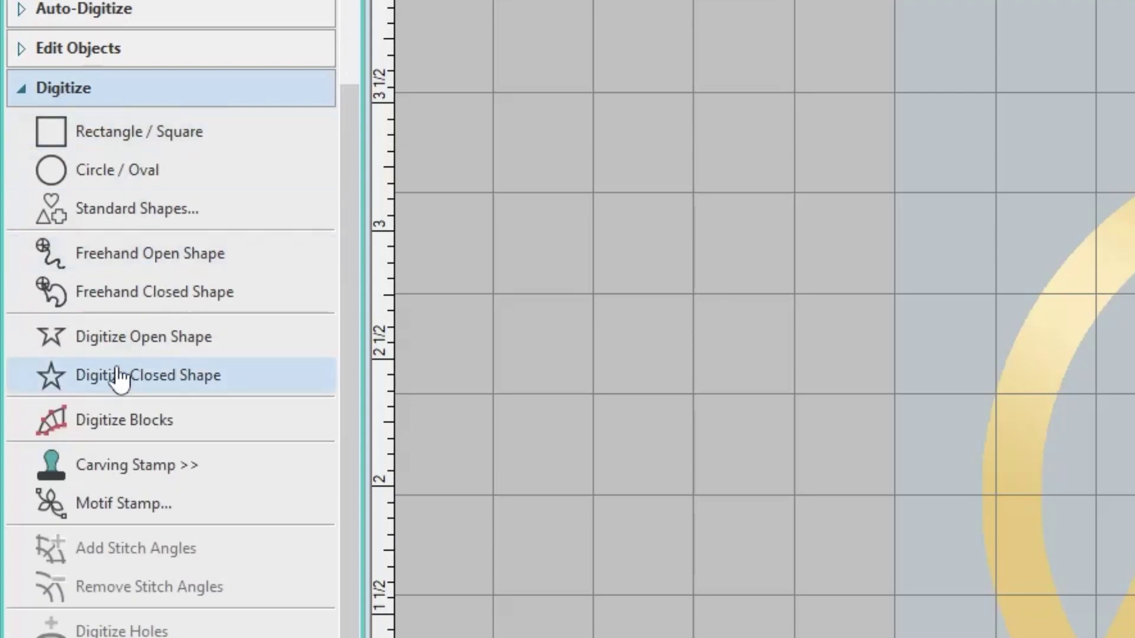
{"action": "left_click", "coordinate": [119, 377]}
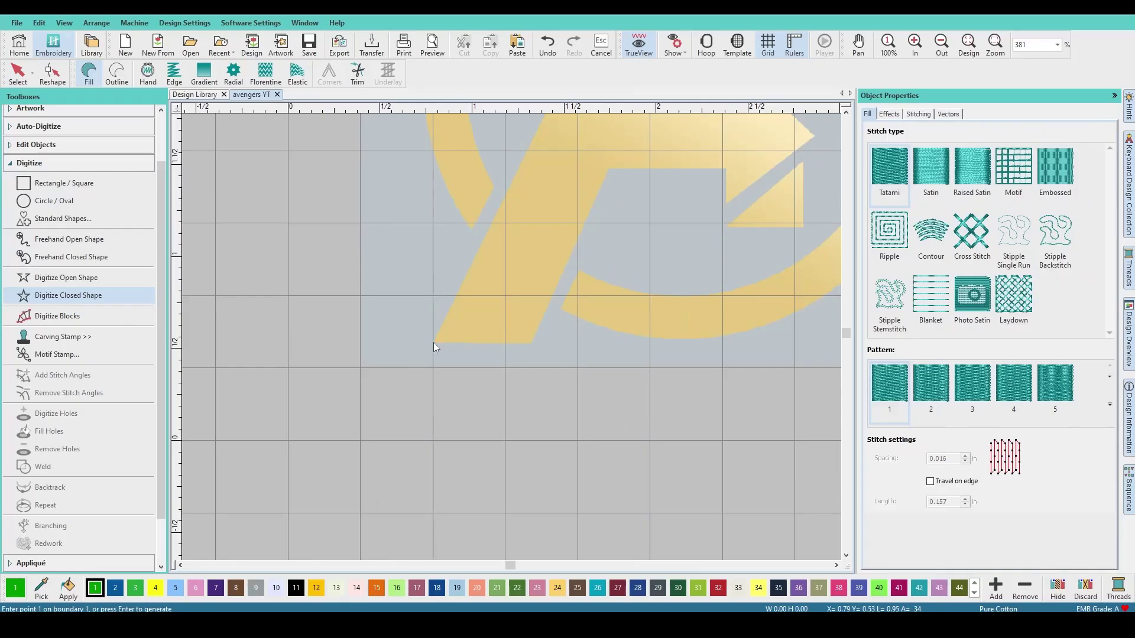
{"action": "left_click", "coordinate": [434, 342]}
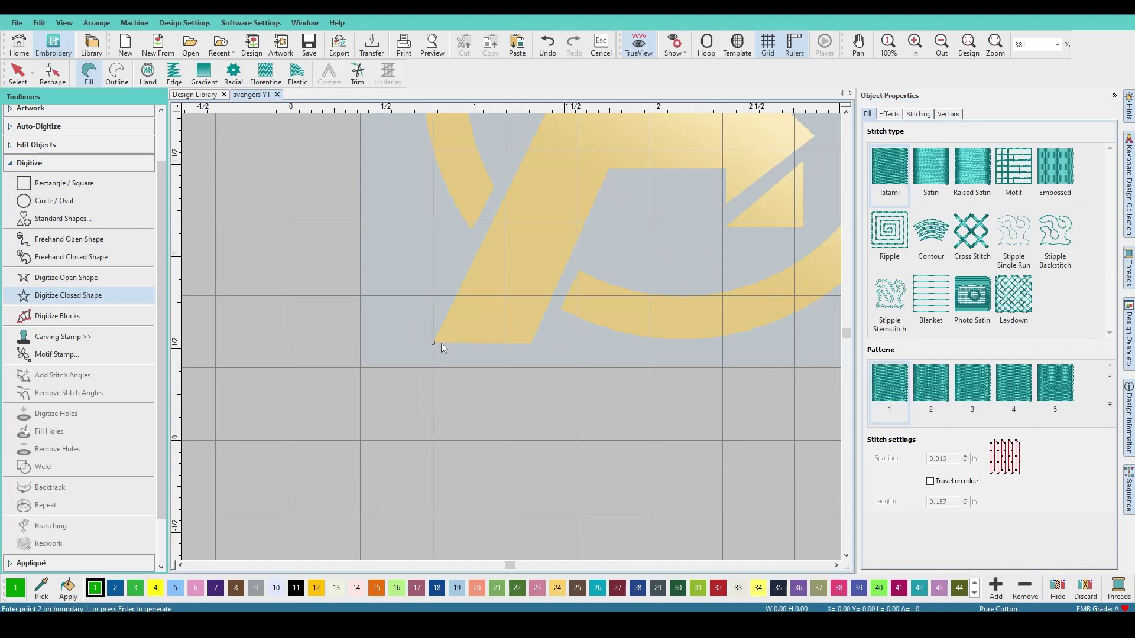
{"action": "left_click", "coordinate": [532, 342]}
{"action": "left_click", "coordinate": [549, 272]}
{"action": "left_click", "coordinate": [545, 271]}
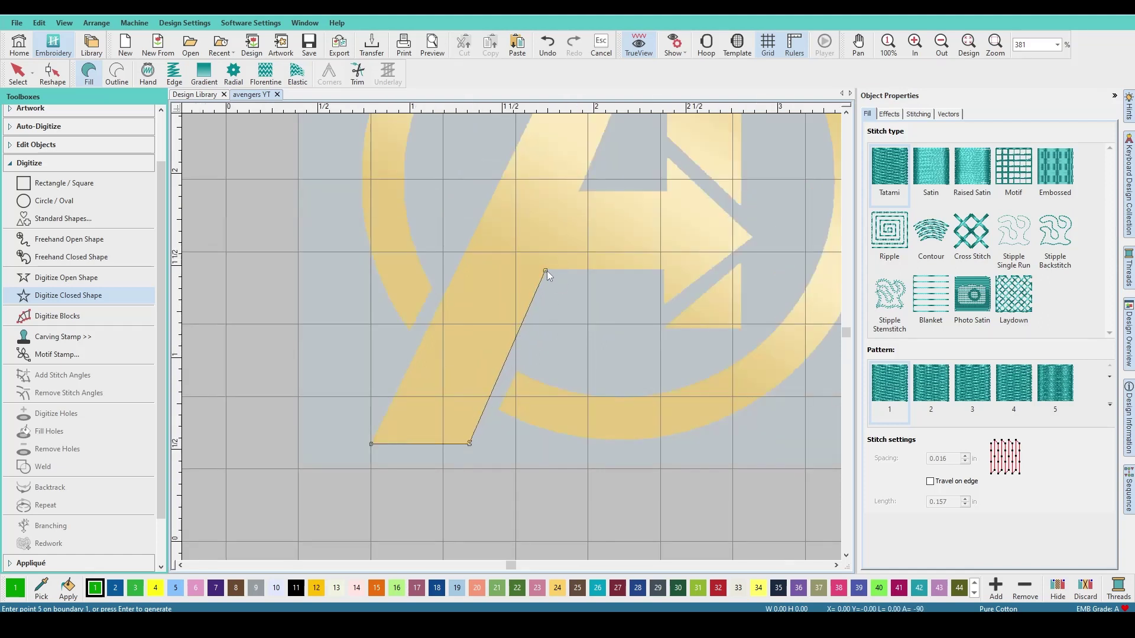
- Continue the outline around the crossbar's arrowhead and back to the lower-left corner of the A's inner opening
{"action": "left_click", "coordinate": [664, 271]}
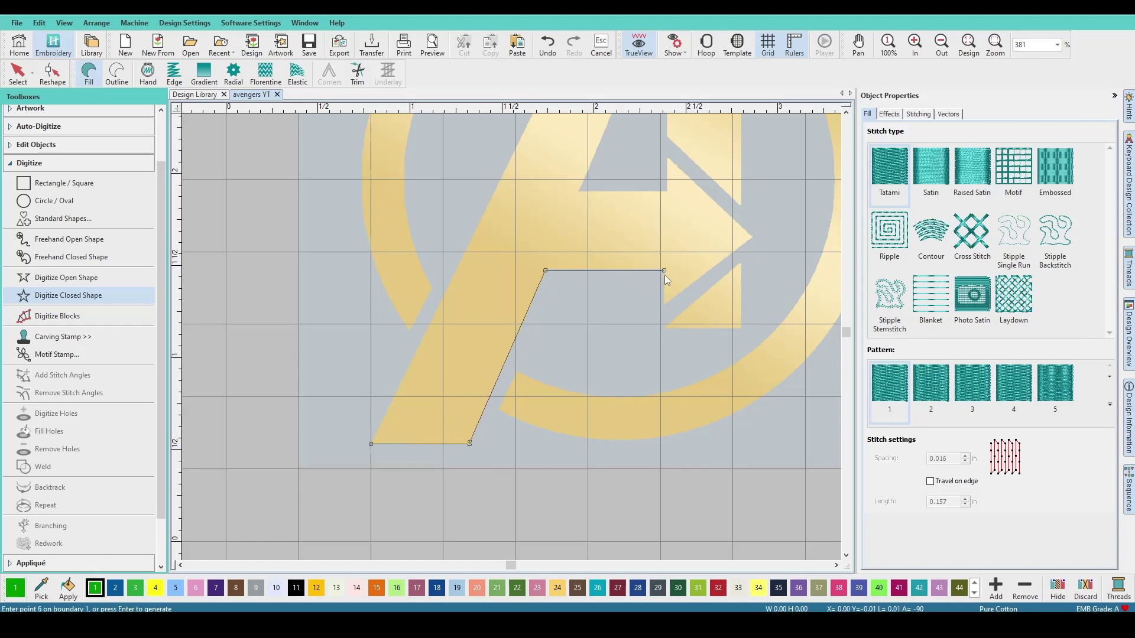
{"action": "left_click", "coordinate": [664, 306]}
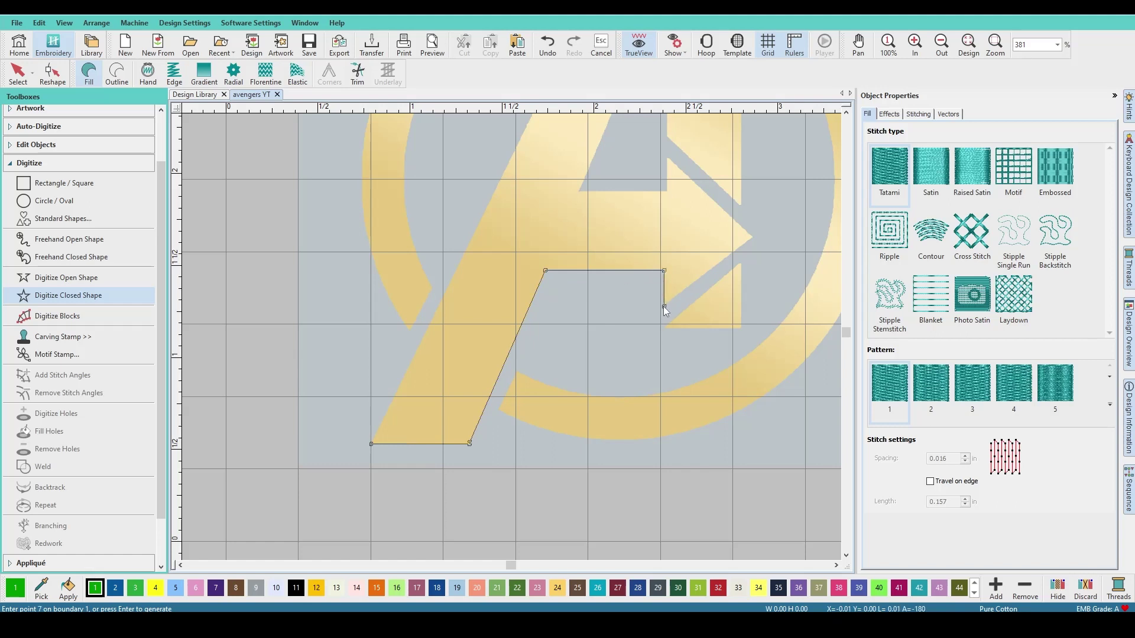
{"action": "left_click", "coordinate": [753, 238]}
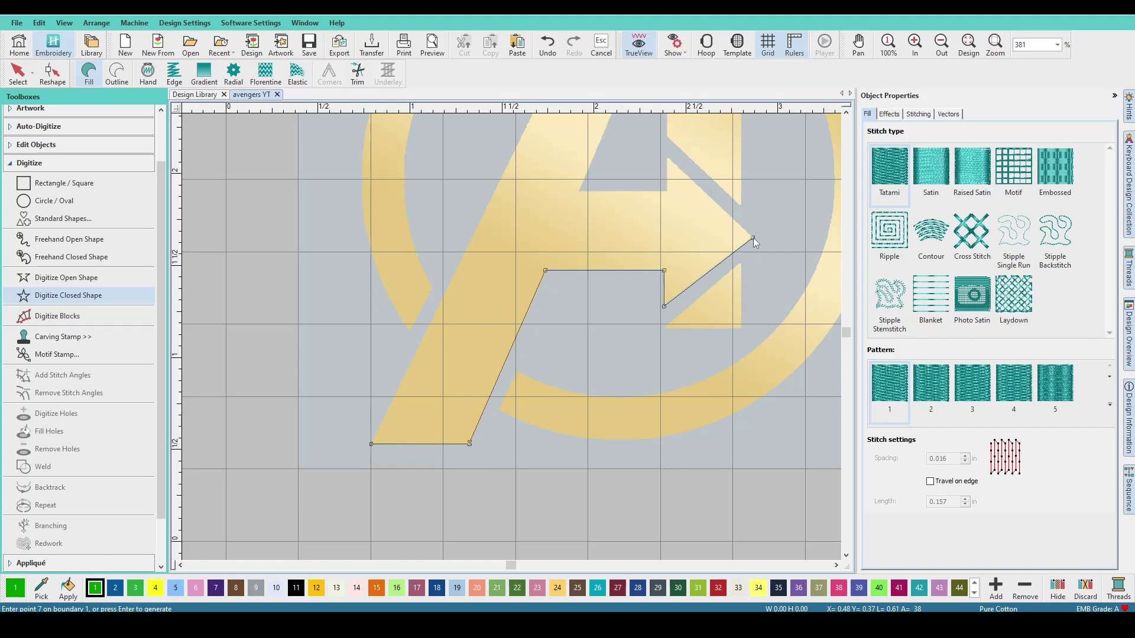
{"action": "left_click", "coordinate": [667, 157]}
{"action": "left_click", "coordinate": [666, 191]}
{"action": "left_click", "coordinate": [579, 191]}
{"action": "left_click", "coordinate": [577, 193]}
{"action": "key", "text": "0"}
- Outline the apex of the A's inner opening and both sides of the vertical bar up to the ring's inner edge
{"action": "scroll", "coordinate": [538, 278], "scroll_direction": "up", "scroll_amount": 2}
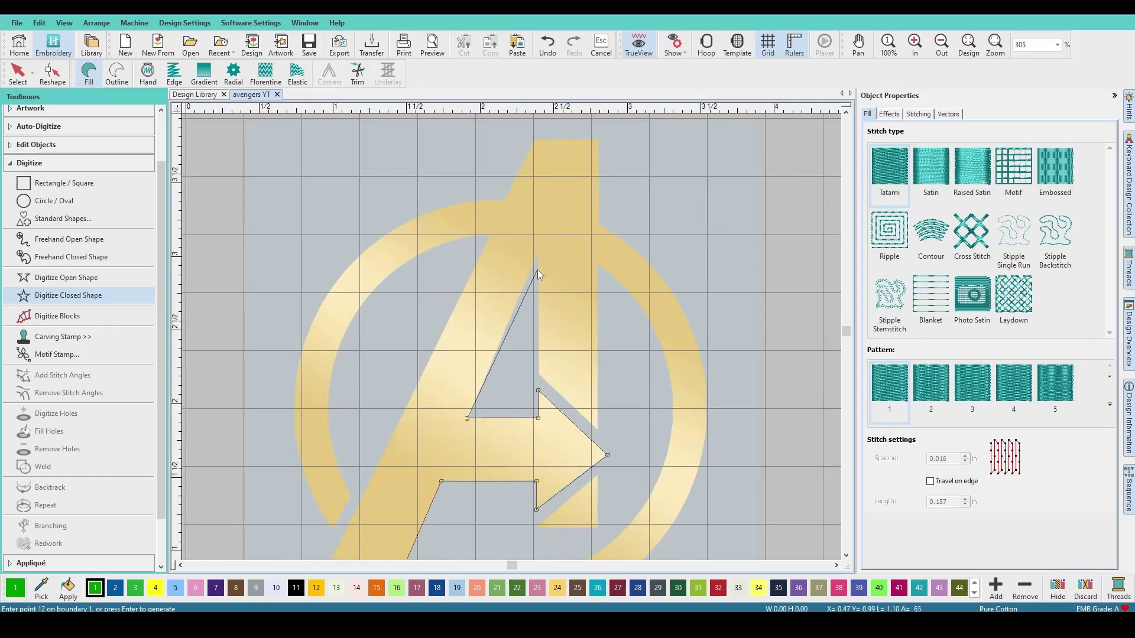
{"action": "left_click", "coordinate": [539, 252]}
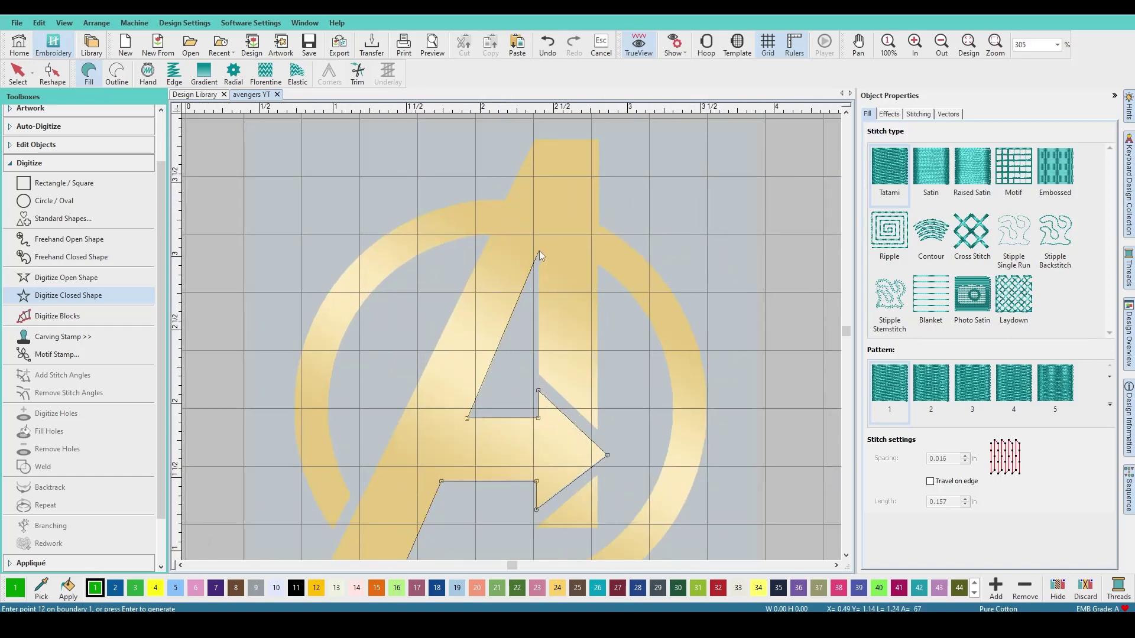
{"action": "left_click", "coordinate": [539, 375]}
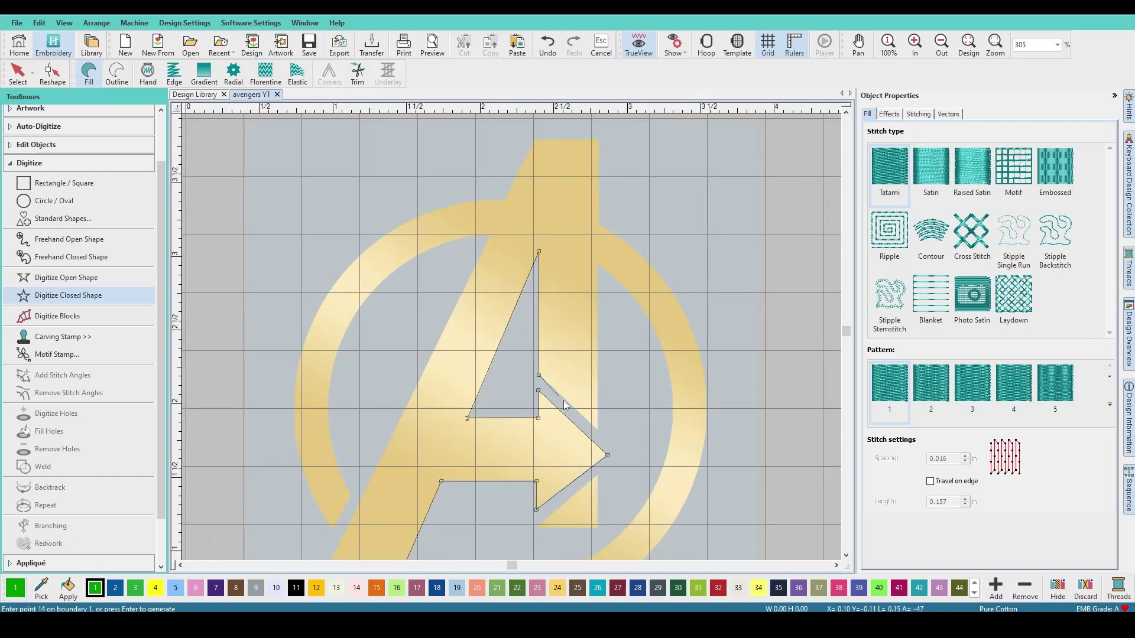
{"action": "left_click", "coordinate": [597, 429]}
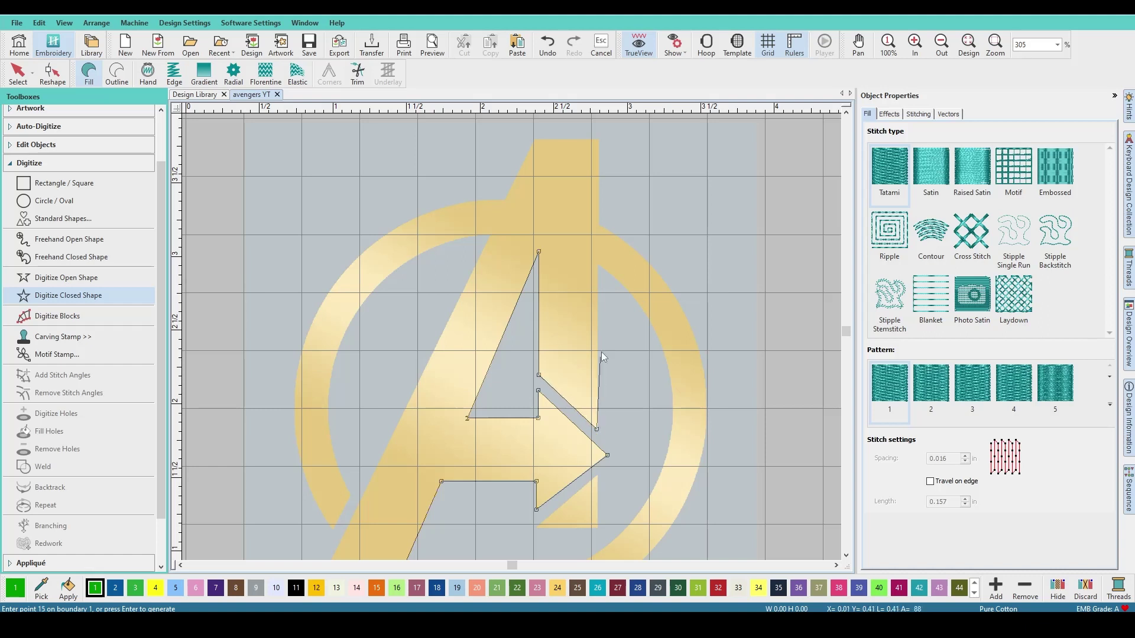
{"action": "left_click", "coordinate": [597, 266]}
- Trace the inner edge of the right ring segment with curve points down to its lower-left end
{"action": "scroll", "coordinate": [676, 378], "scroll_direction": "down", "scroll_amount": 1}
{"action": "scroll", "coordinate": [508, 321], "scroll_direction": "up", "scroll_amount": 2}
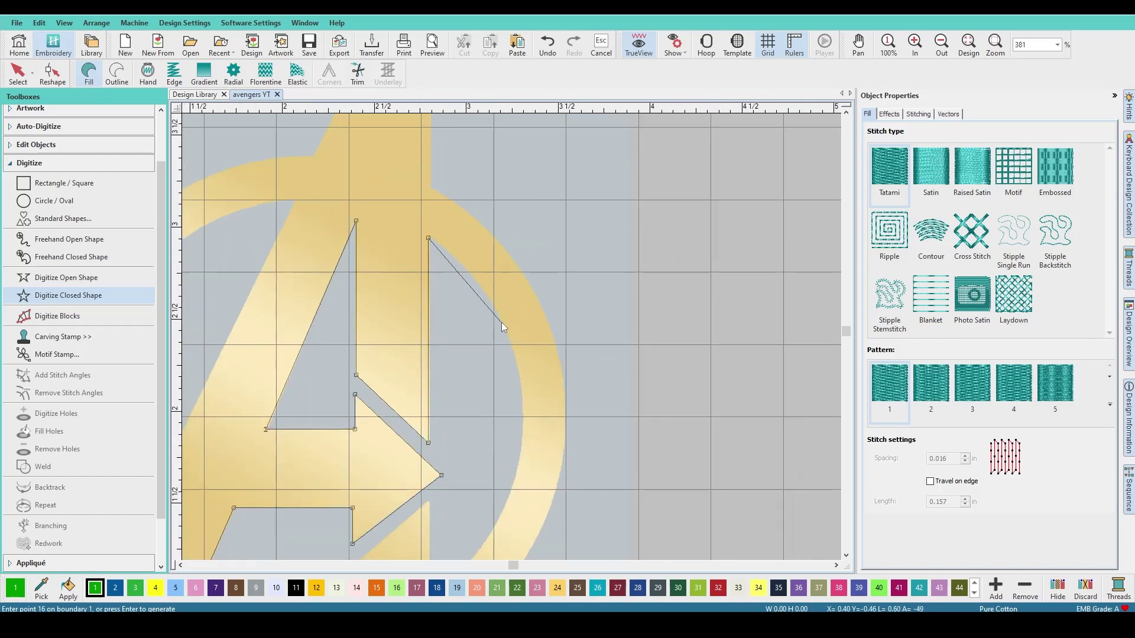
{"action": "left_click", "coordinate": [501, 321]}
{"action": "scroll", "coordinate": [502, 321], "scroll_direction": "down", "scroll_amount": 3}
{"action": "right_click", "coordinate": [512, 328]}
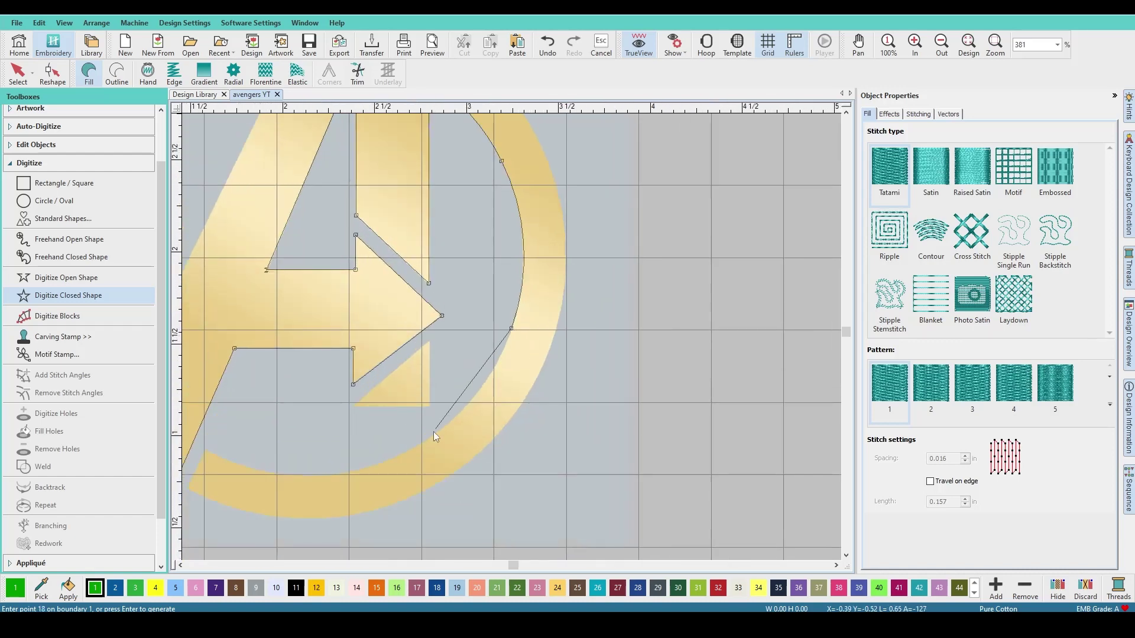
{"action": "left_click", "coordinate": [360, 470]}
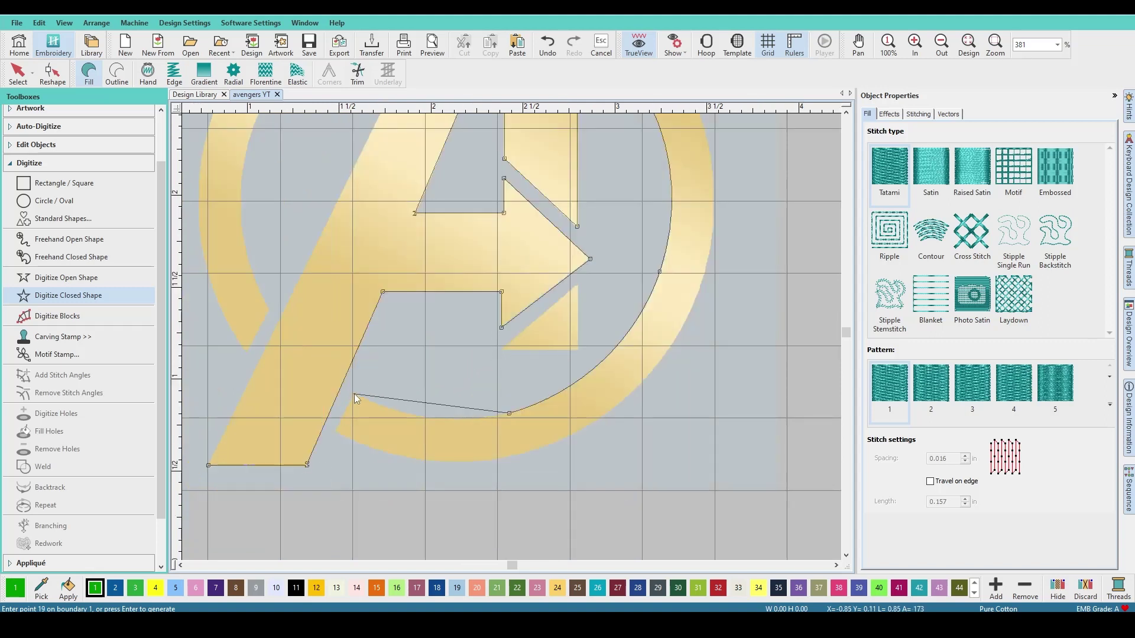
{"action": "right_click", "coordinate": [354, 394]}
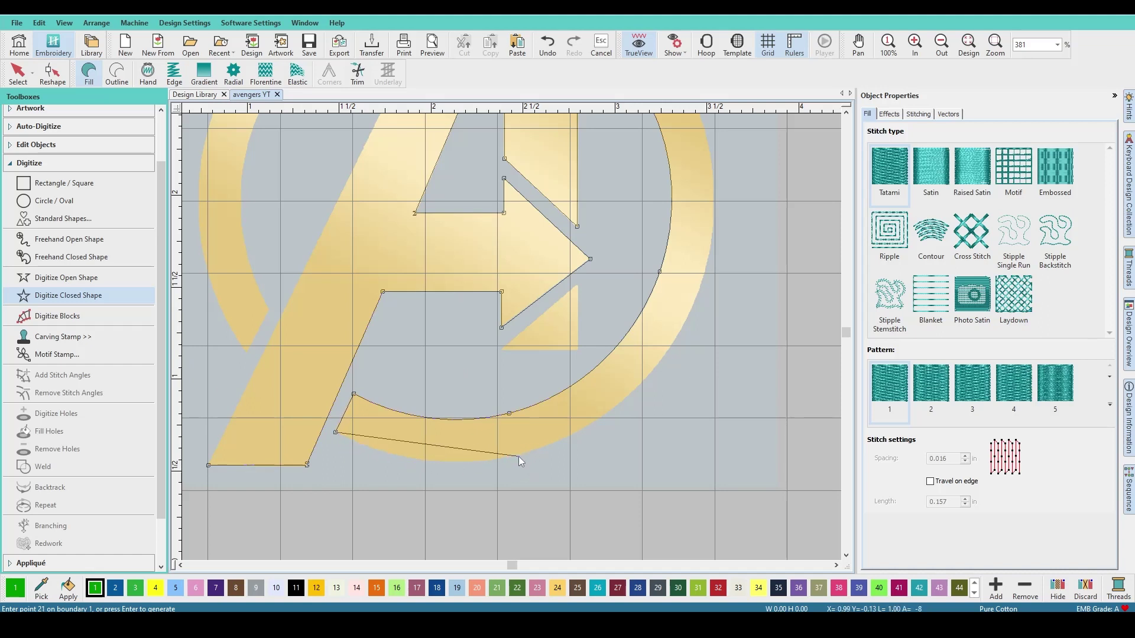
- Trace the outer edge of the right ring segment with curve points up to where it meets the vertical bar
{"action": "left_click", "coordinate": [703, 275]}
{"action": "scroll", "coordinate": [510, 336], "scroll_direction": "up", "scroll_amount": 2}
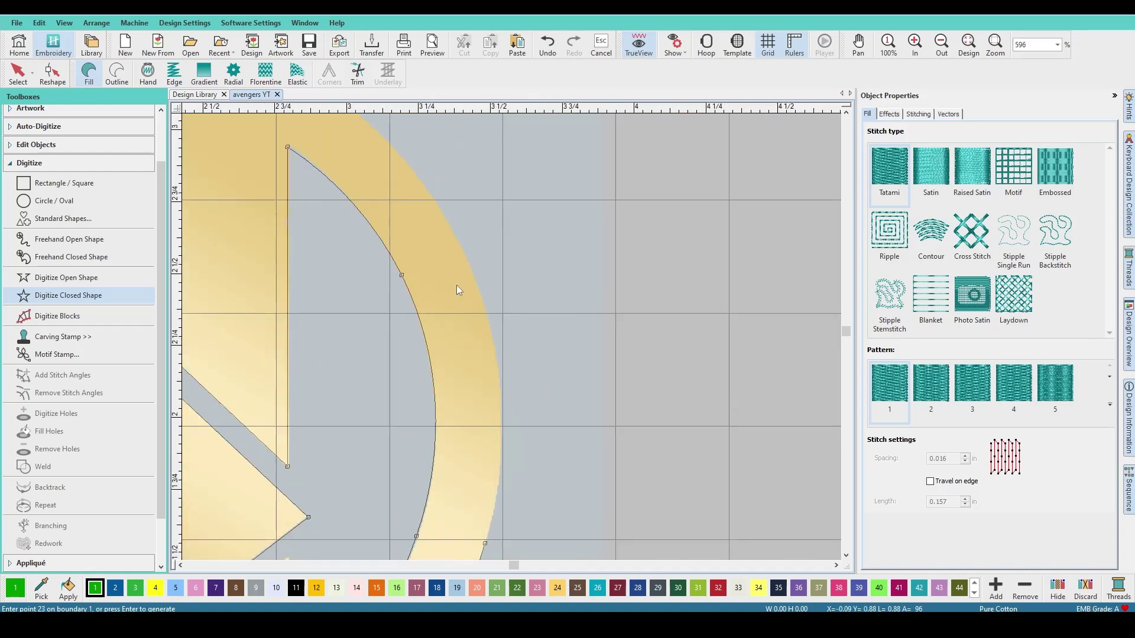
{"action": "left_click", "coordinate": [466, 254]}
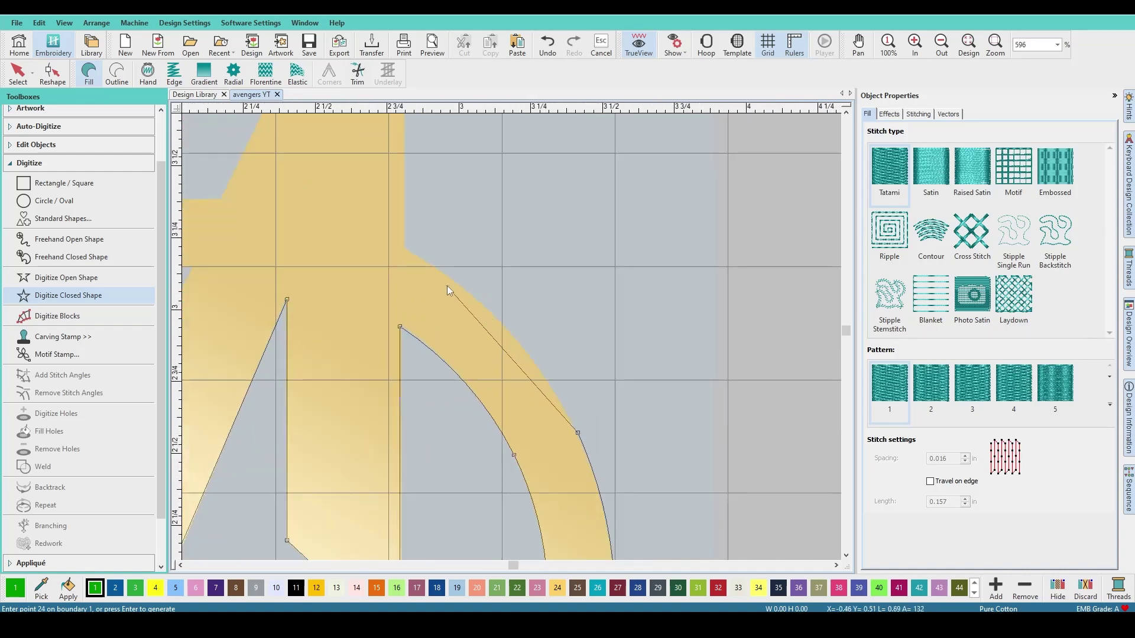
{"action": "left_click", "coordinate": [405, 247]}
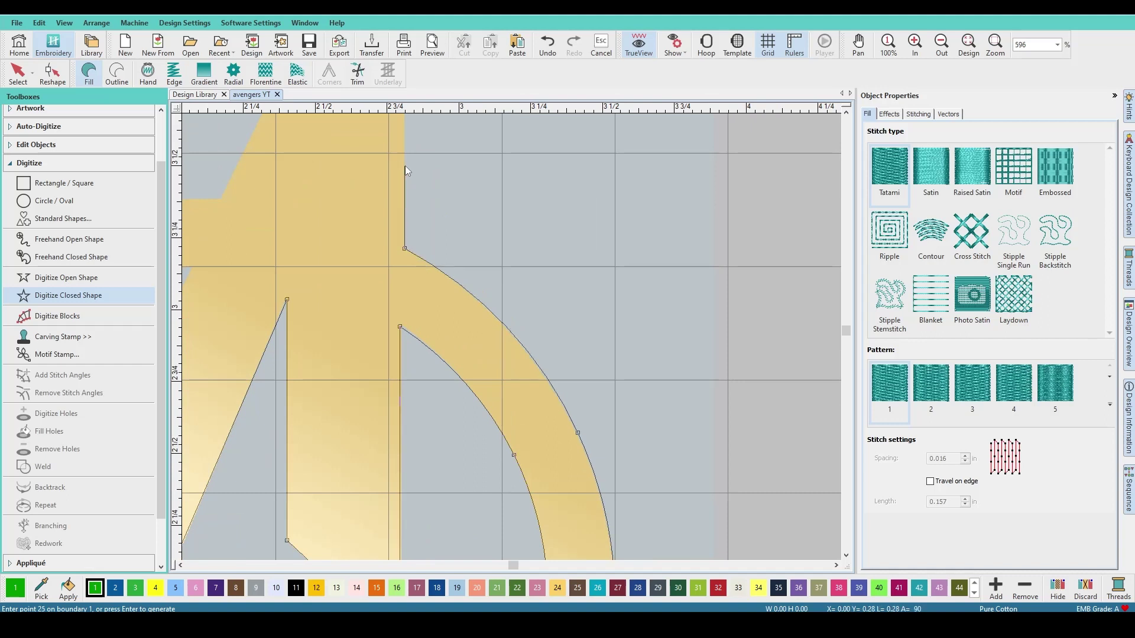
- Outline the flat top of the A and its upper slanted side down to the left ring segment
{"action": "scroll", "coordinate": [408, 136], "scroll_direction": "down", "scroll_amount": 2}
{"action": "scroll", "coordinate": [510, 336], "scroll_direction": "up", "scroll_amount": 2}
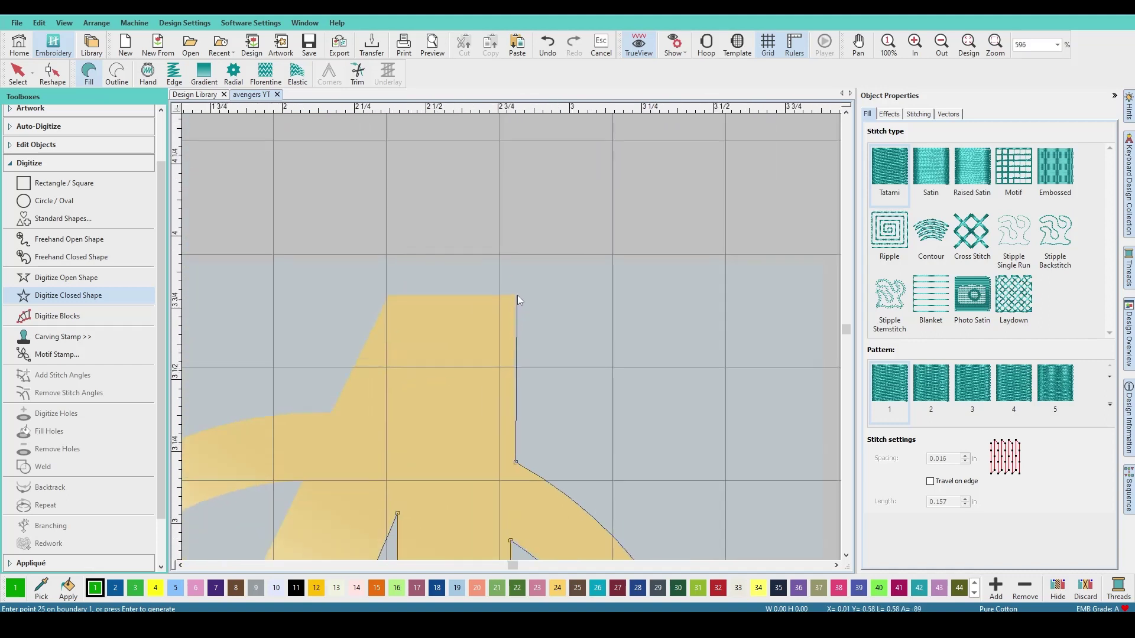
{"action": "left_click", "coordinate": [387, 296]}
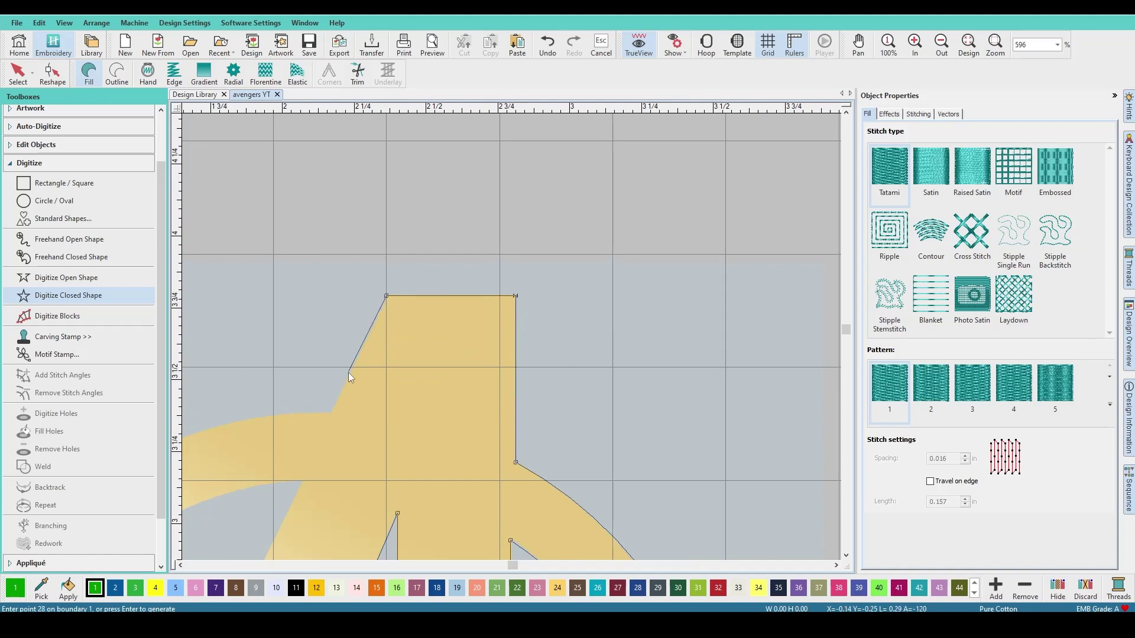
{"action": "left_click", "coordinate": [331, 415]}
- Trace the outer edge of the left ring segment with curve points down to its lower tip
{"action": "scroll", "coordinate": [331, 414], "scroll_direction": "down", "scroll_amount": 2}
{"action": "scroll", "coordinate": [494, 345], "scroll_direction": "up", "scroll_amount": 1}
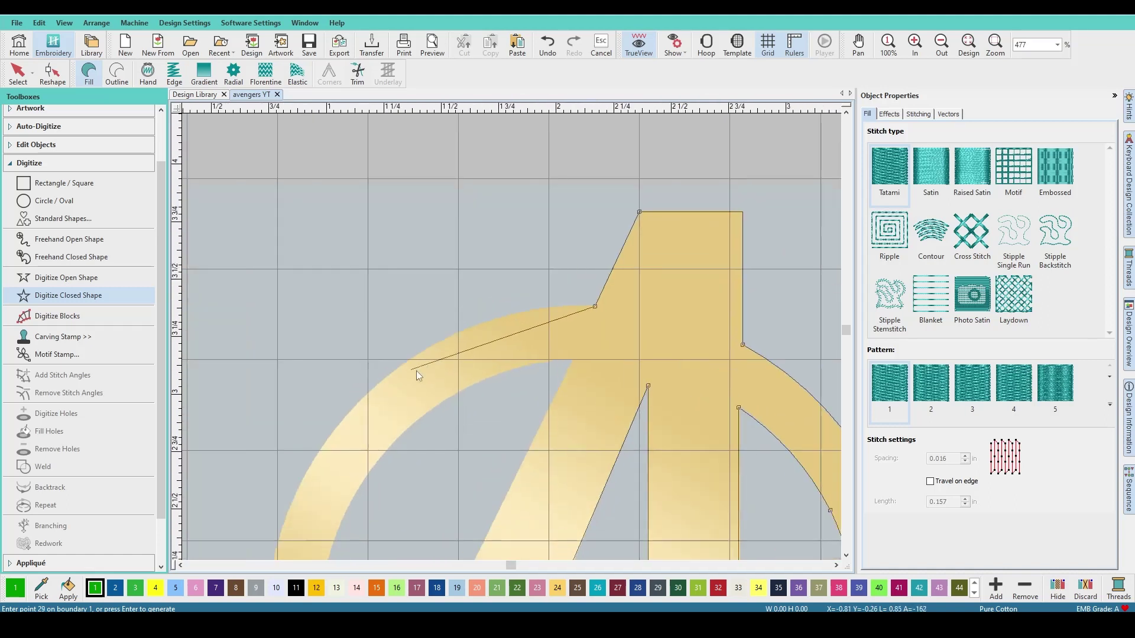
{"action": "left_click", "coordinate": [382, 378]}
{"action": "scroll", "coordinate": [364, 399], "scroll_direction": "down", "scroll_amount": 3}
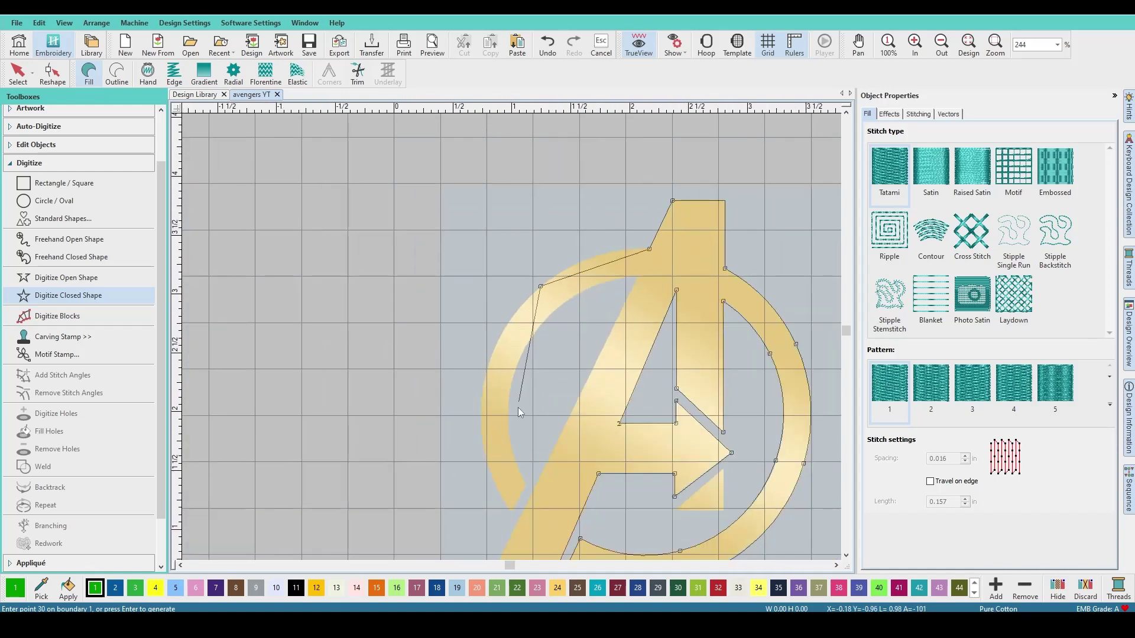
{"action": "left_click", "coordinate": [484, 381]}
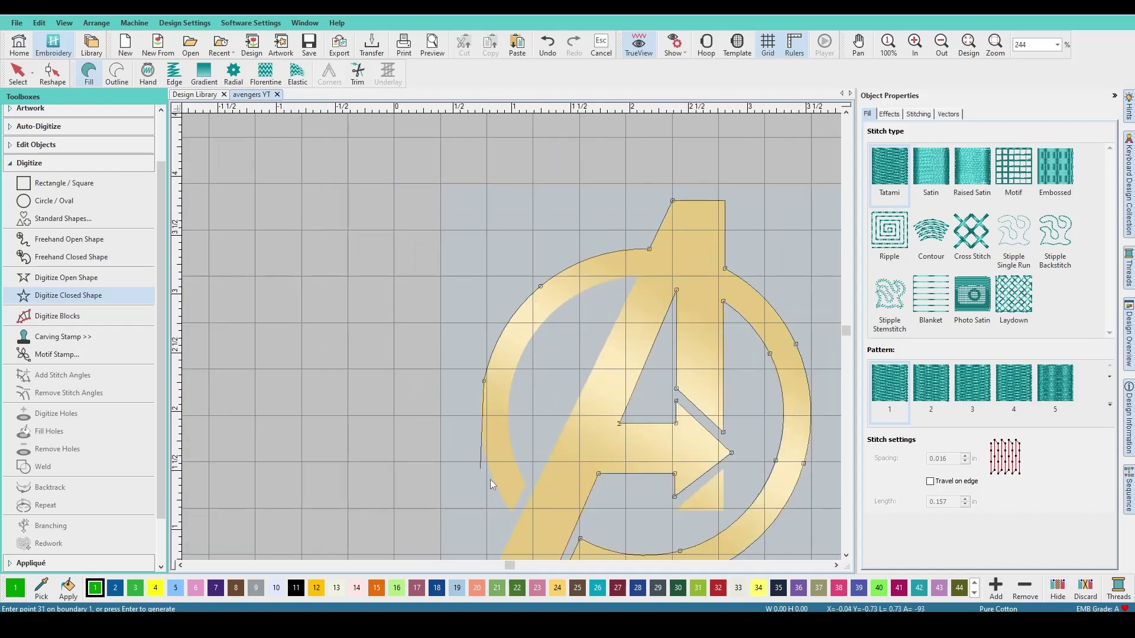
{"action": "left_click", "coordinate": [512, 514]}
- Trace the left ring segment's inner edge, close the outline at the A's lower-left corner, and generate the tatami fill
{"action": "left_click", "coordinate": [526, 486]}
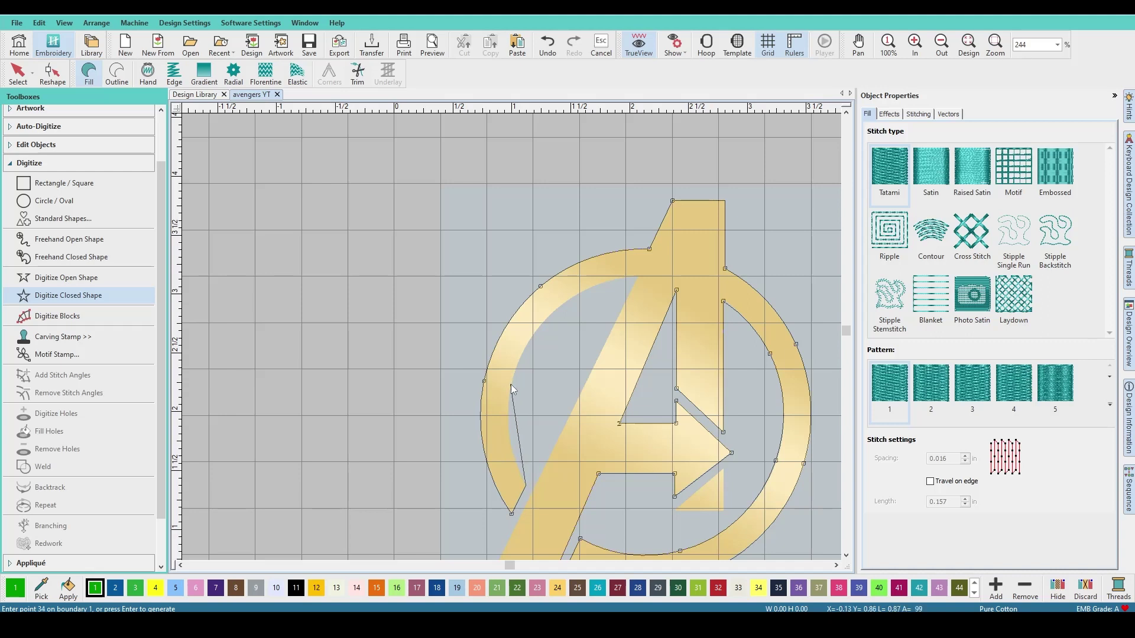
{"action": "left_click", "coordinate": [559, 306]}
{"action": "left_click", "coordinate": [640, 275]}
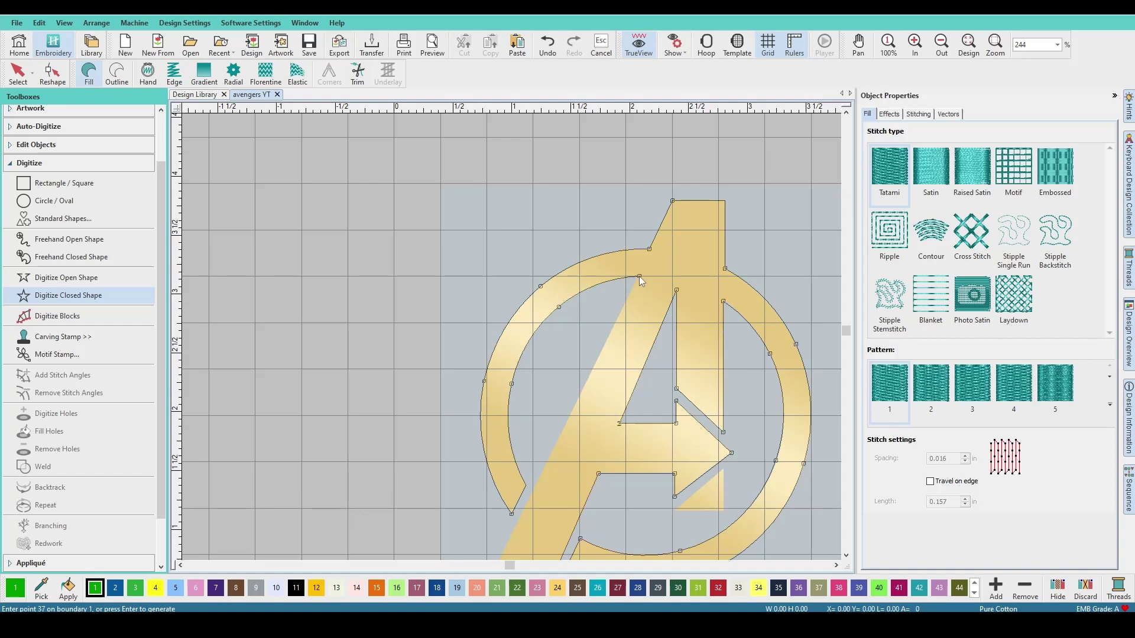
{"action": "scroll", "coordinate": [595, 374], "scroll_direction": "down", "scroll_amount": 3}
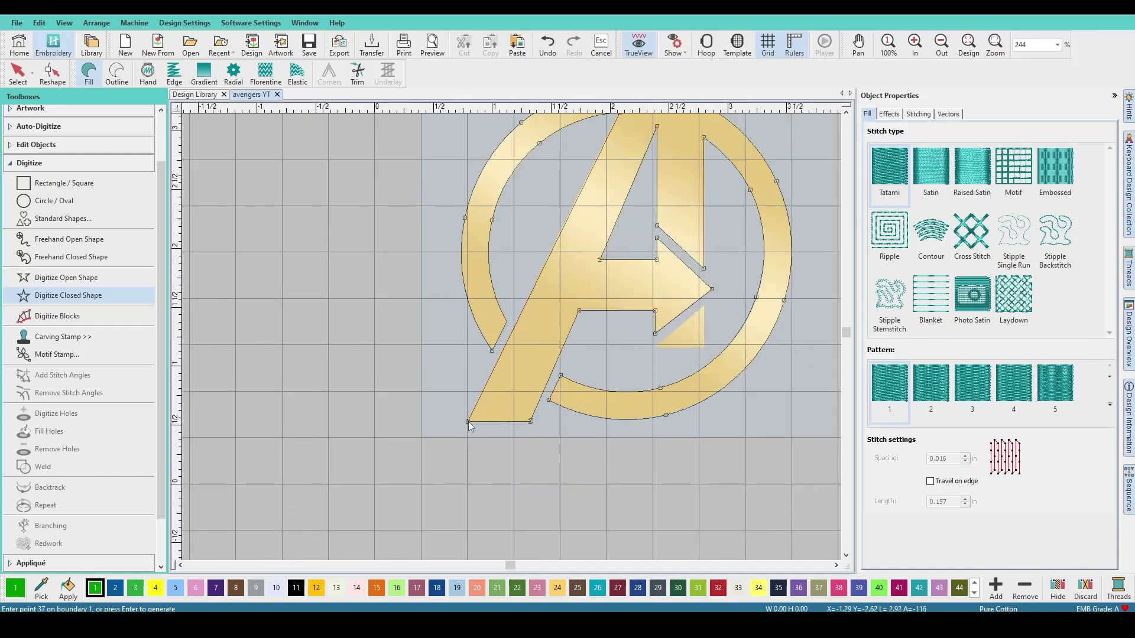
{"action": "left_click", "coordinate": [467, 423]}
{"action": "key", "text": "Return"}
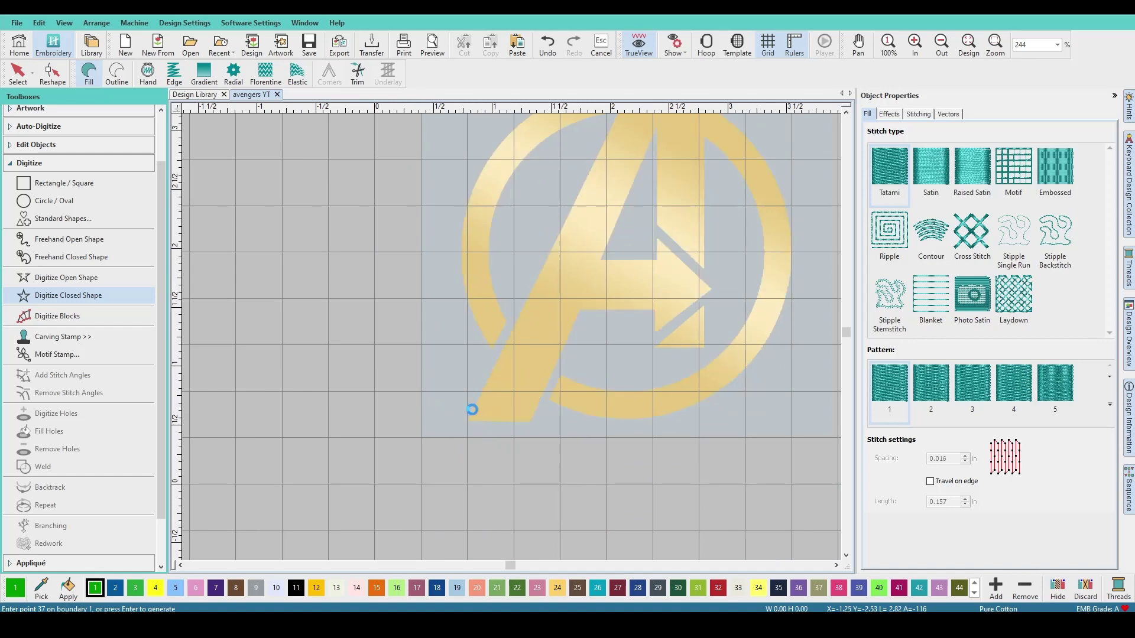
- Start a closed shape at the upper corner of the small triangle and remove the misplaced points after it
{"action": "scroll", "coordinate": [566, 311], "scroll_direction": "down", "scroll_amount": 2}
{"action": "scroll", "coordinate": [515, 333], "scroll_direction": "up", "scroll_amount": 2}
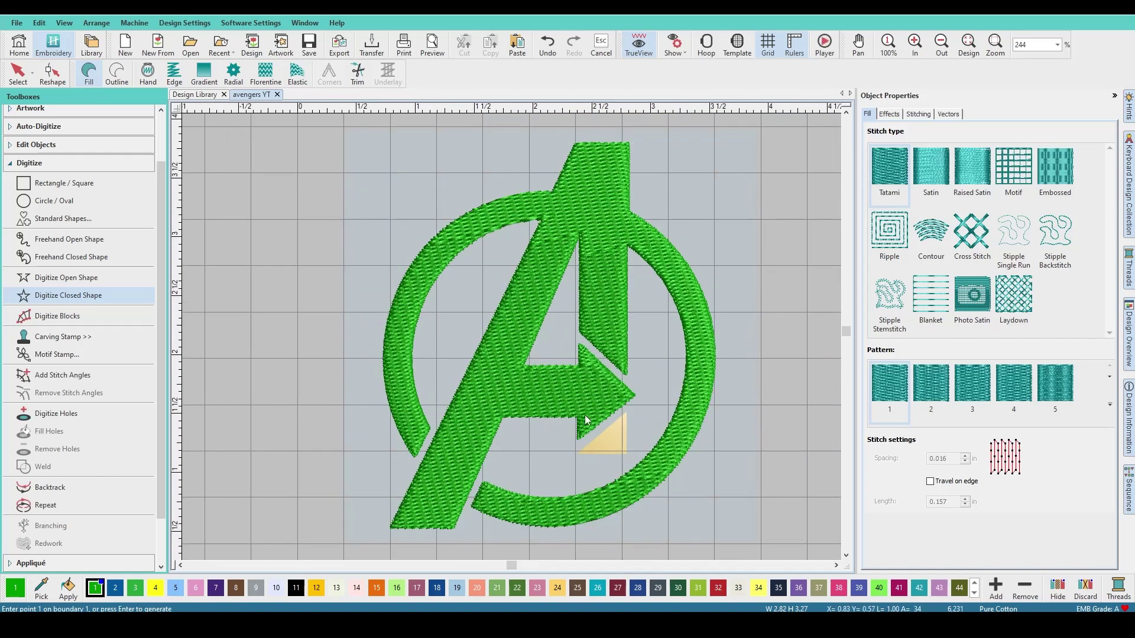
{"action": "scroll", "coordinate": [595, 442], "scroll_direction": "up", "scroll_amount": 5}
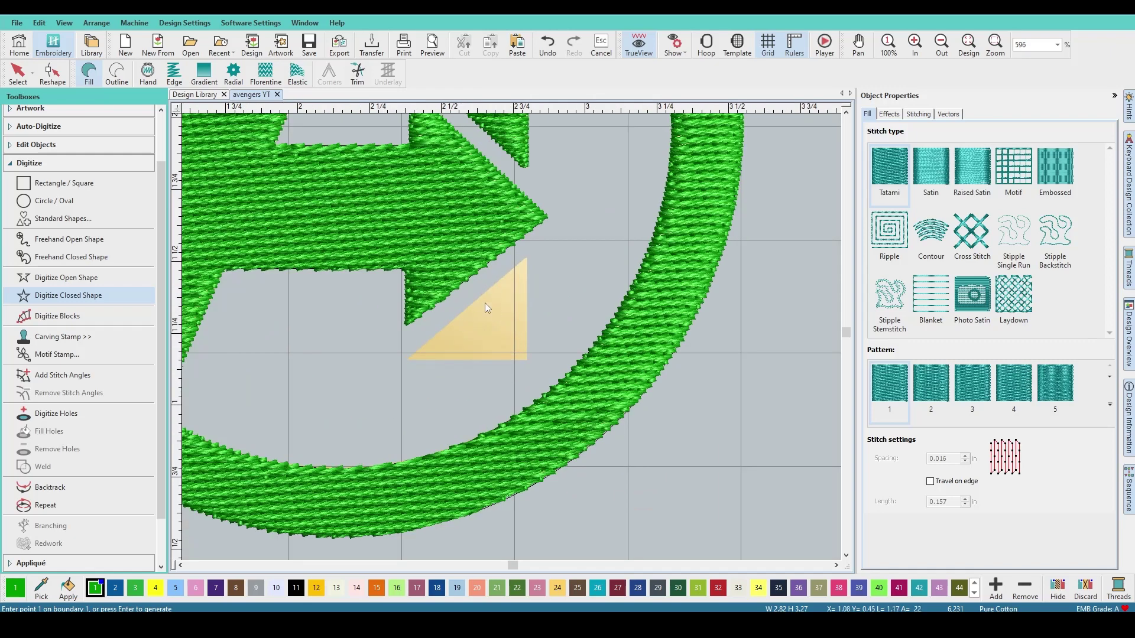
{"action": "left_click", "coordinate": [527, 257]}
{"action": "left_click", "coordinate": [407, 360]}
{"action": "left_click", "coordinate": [529, 362]}
{"action": "key", "text": "BackSpace"}
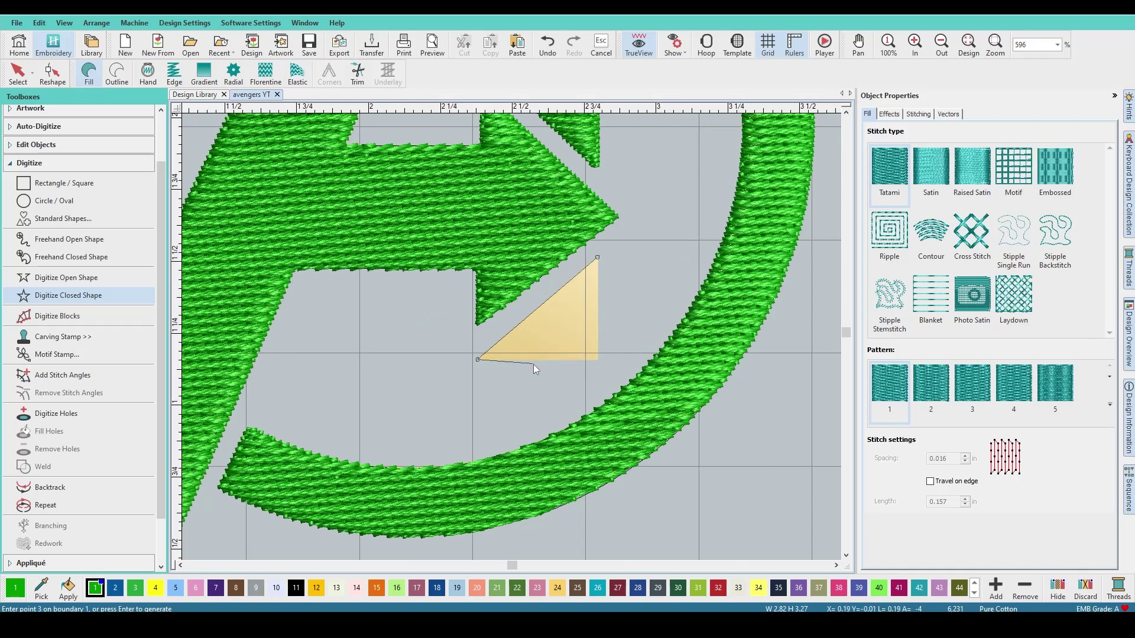
{"action": "key", "text": "BackSpace"}
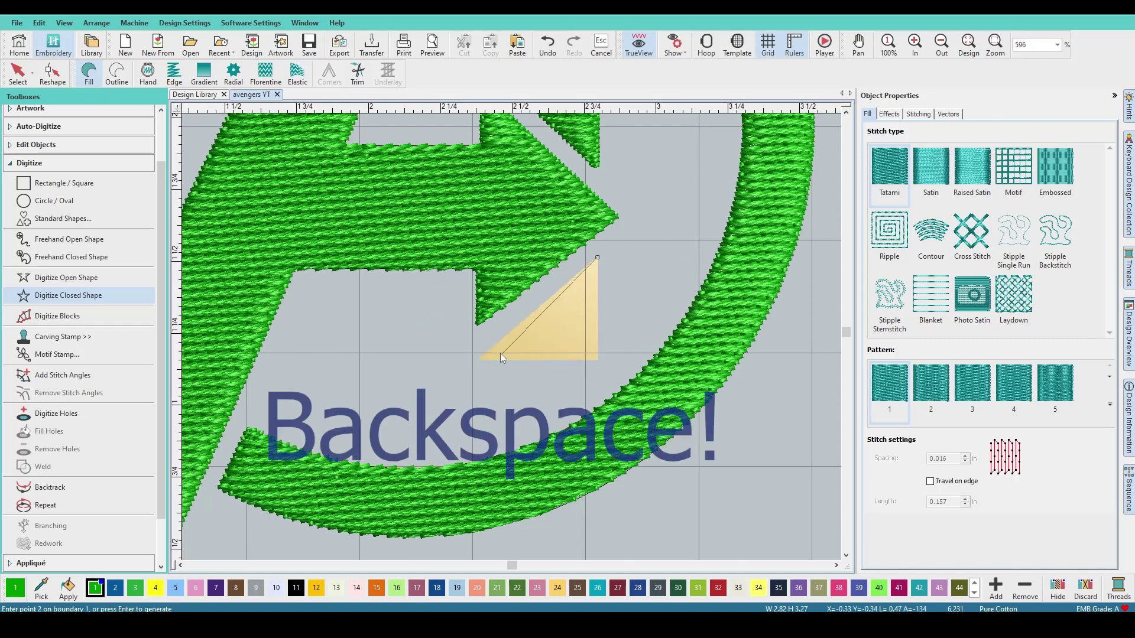
- Place the small triangle's two lower corners and generate its tatami fill
{"action": "left_click", "coordinate": [478, 359]}
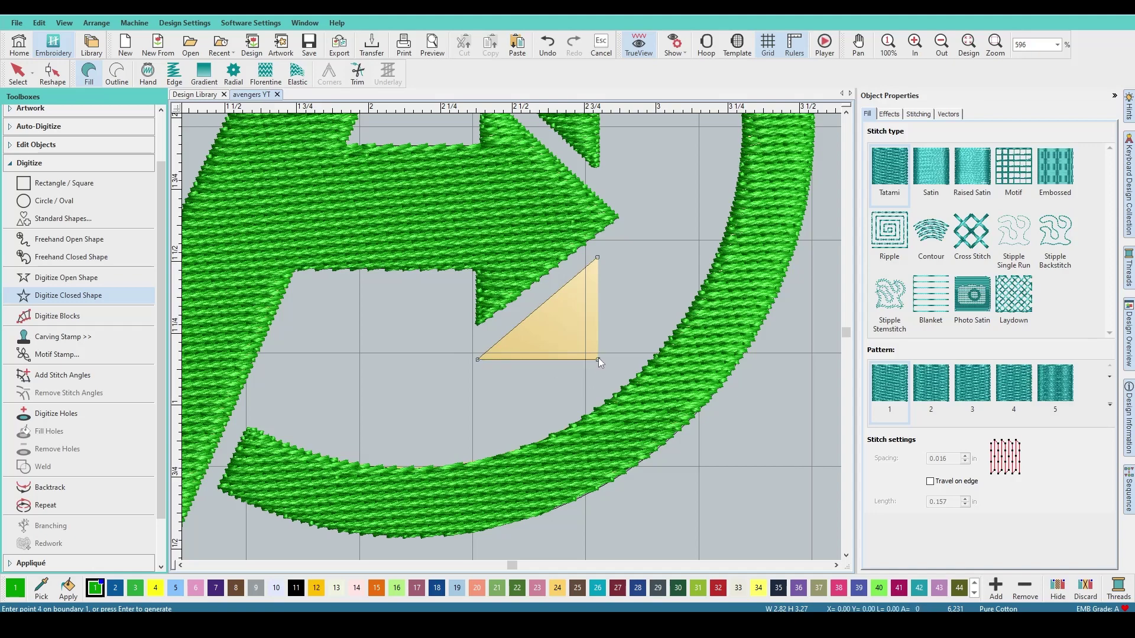
{"action": "key", "text": "Return"}
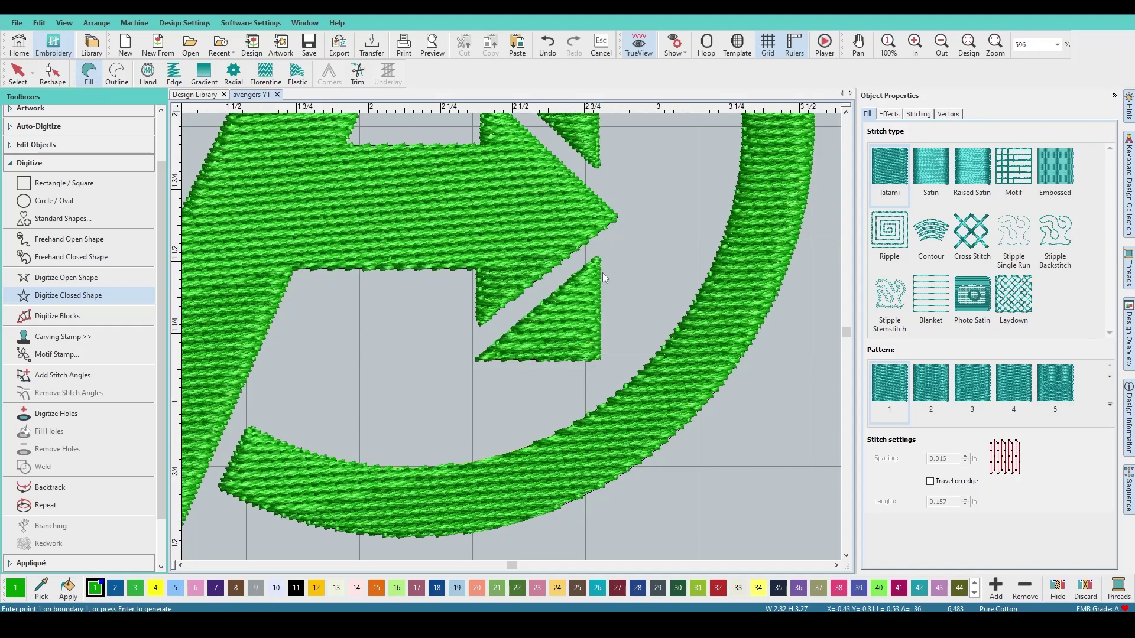
{"action": "scroll", "coordinate": [602, 272], "scroll_direction": "down", "scroll_amount": 4}
{"action": "scroll", "coordinate": [494, 328], "scroll_direction": "down", "scroll_amount": 2}
{"action": "scroll", "coordinate": [518, 321], "scroll_direction": "up", "scroll_amount": 1}
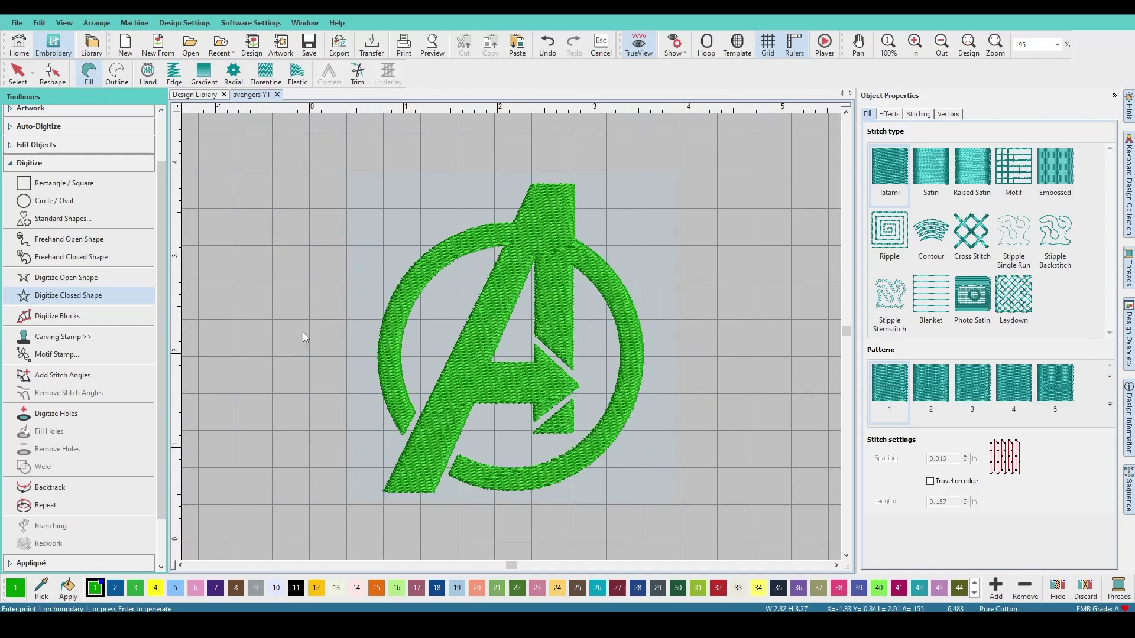
- Select all the green tatami-filled pieces of the logo, including the small triangle, and group them
{"action": "left_click", "coordinate": [18, 74]}
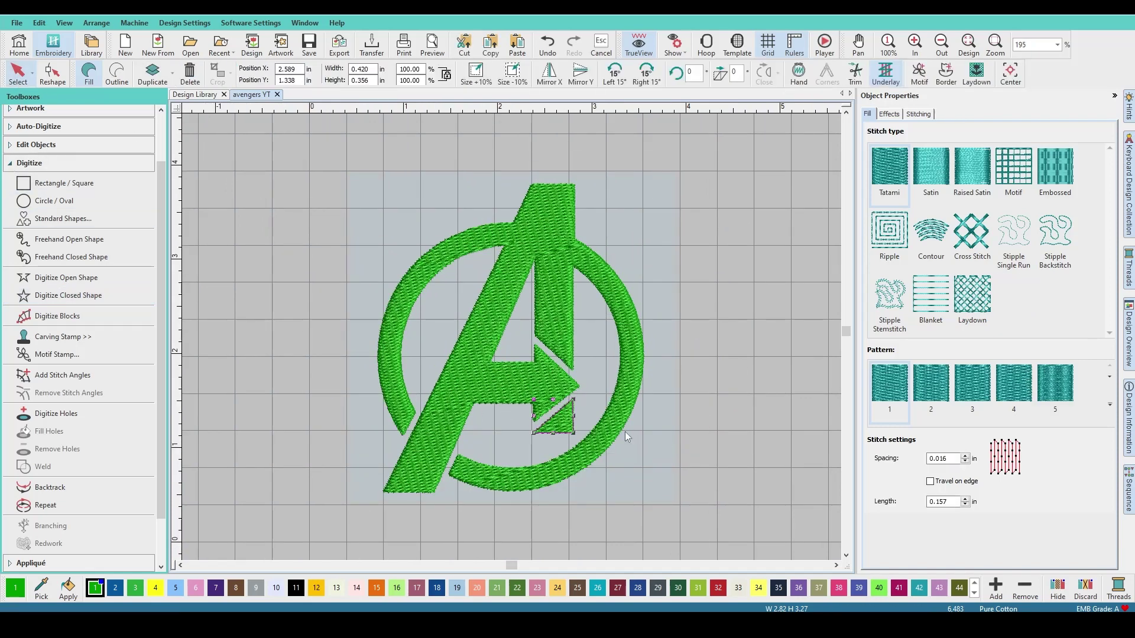
{"action": "left_click", "coordinate": [666, 341]}
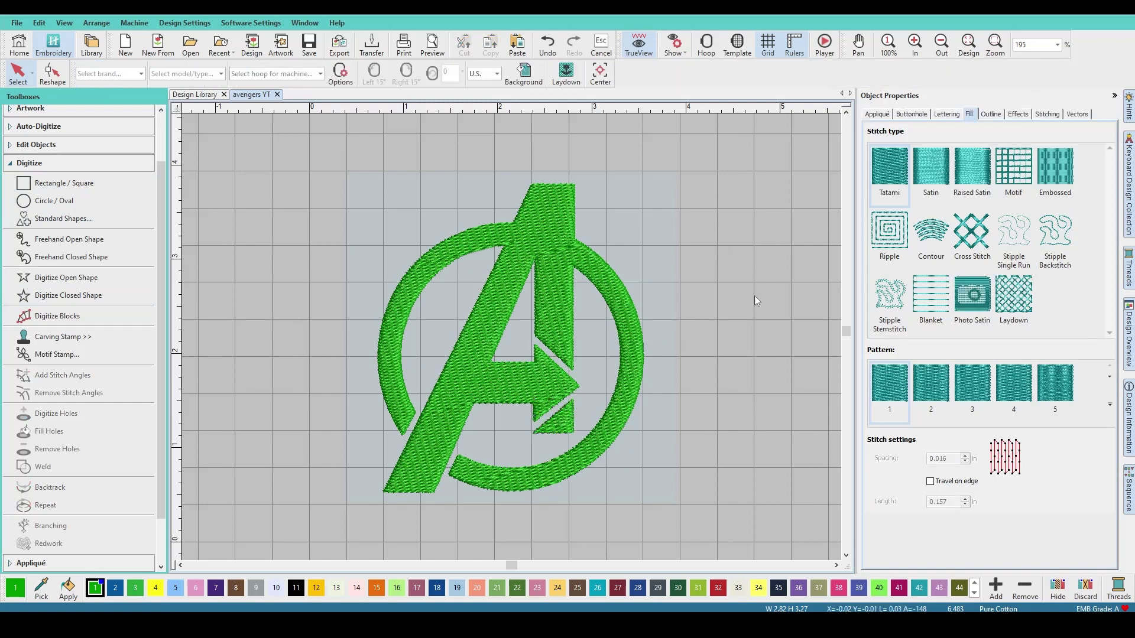
{"action": "left_click", "coordinate": [488, 386]}
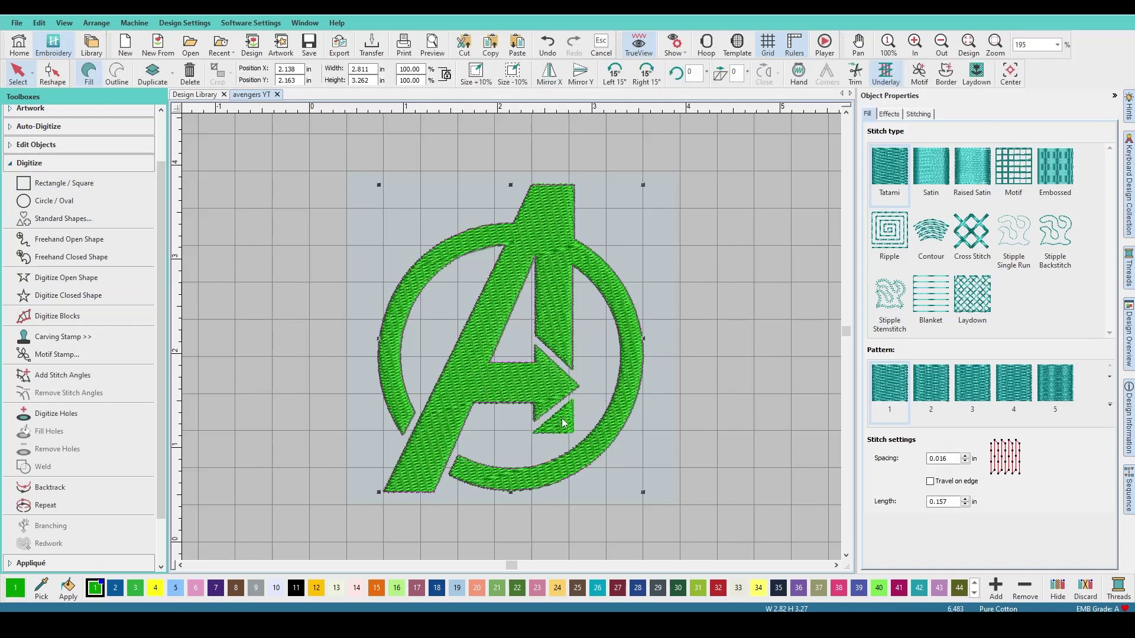
{"action": "left_click", "coordinate": [563, 423], "text": "shift"}
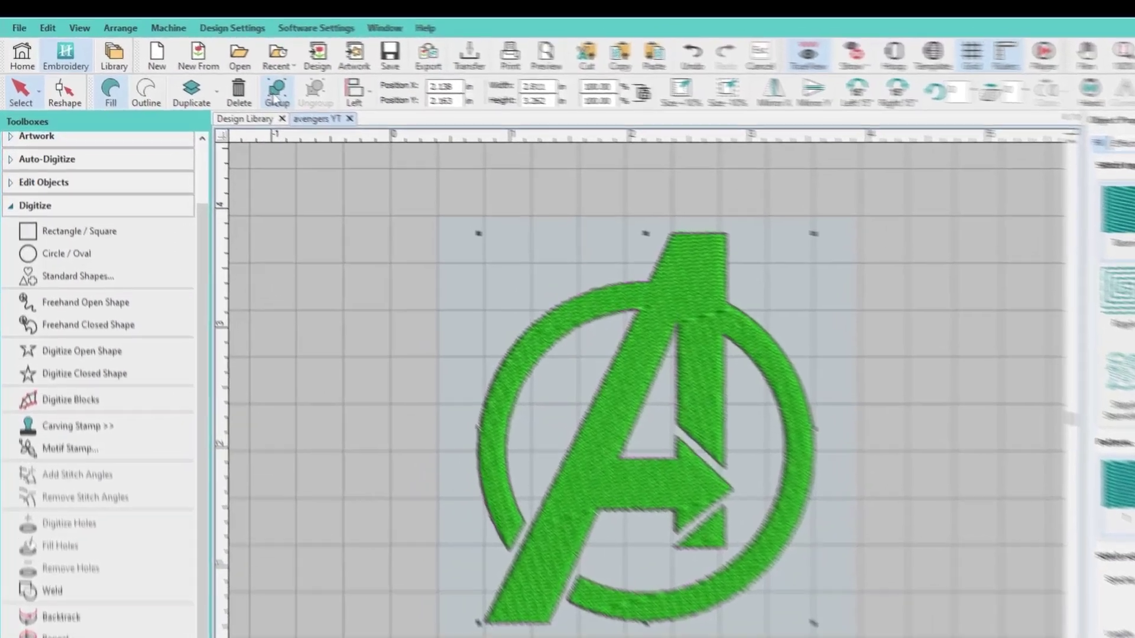
{"action": "left_click", "coordinate": [220, 77]}
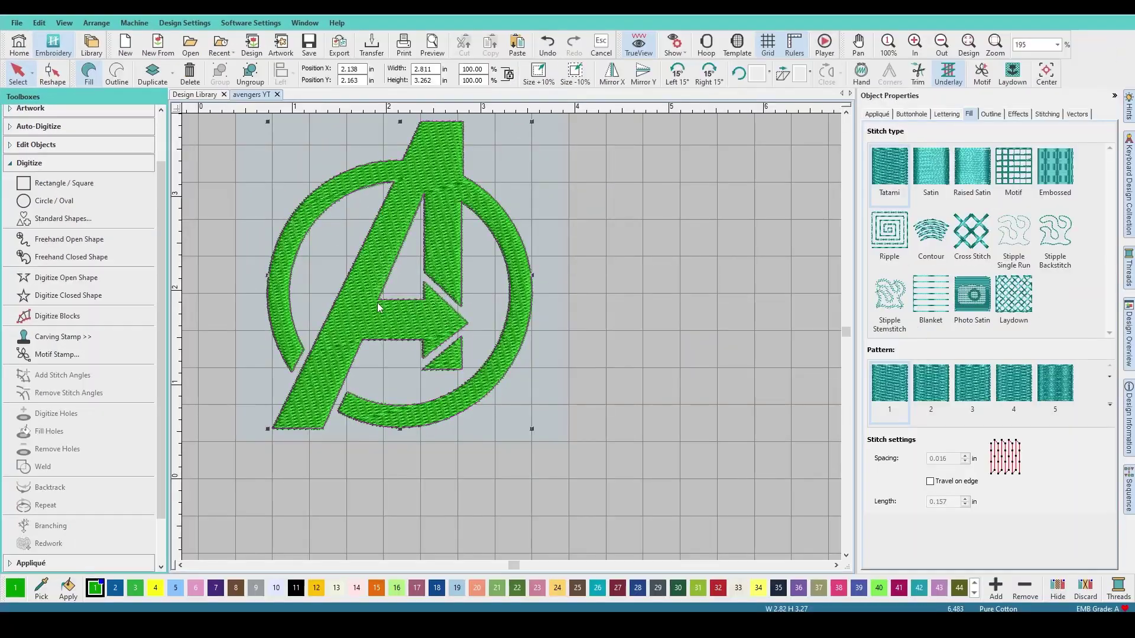
- Start Create Outlines and Offsets for the grouped logo and choose the sharp-pointed corner style for the offset outline
{"action": "left_click", "coordinate": [377, 303]}
{"action": "scroll", "coordinate": [28, 479], "scroll_direction": "down", "scroll_amount": 2}
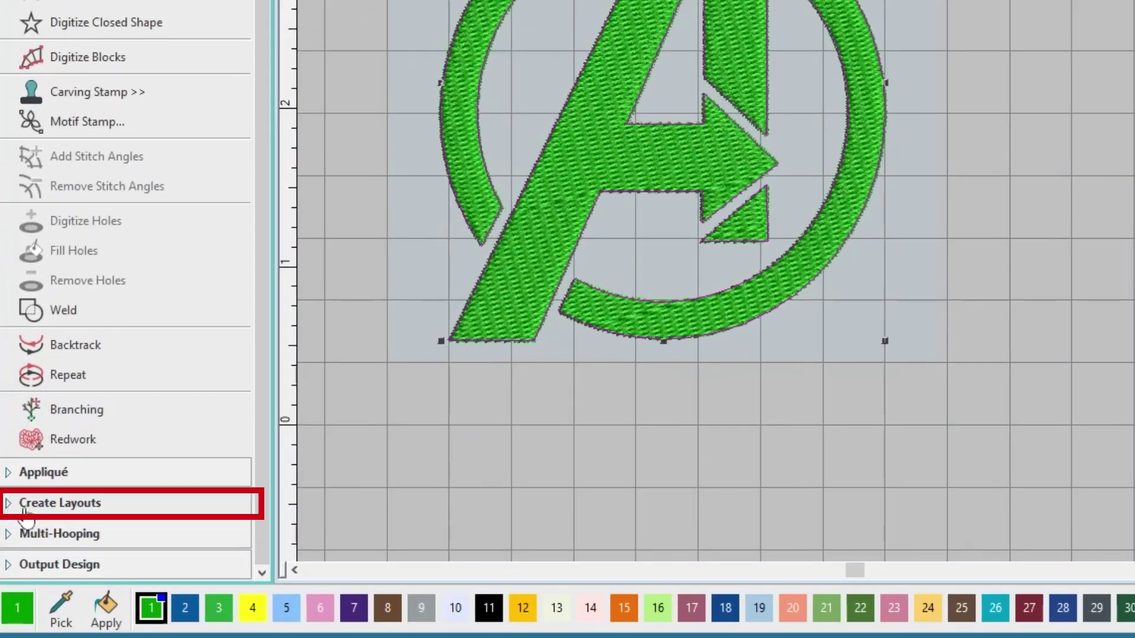
{"action": "left_click", "coordinate": [25, 509]}
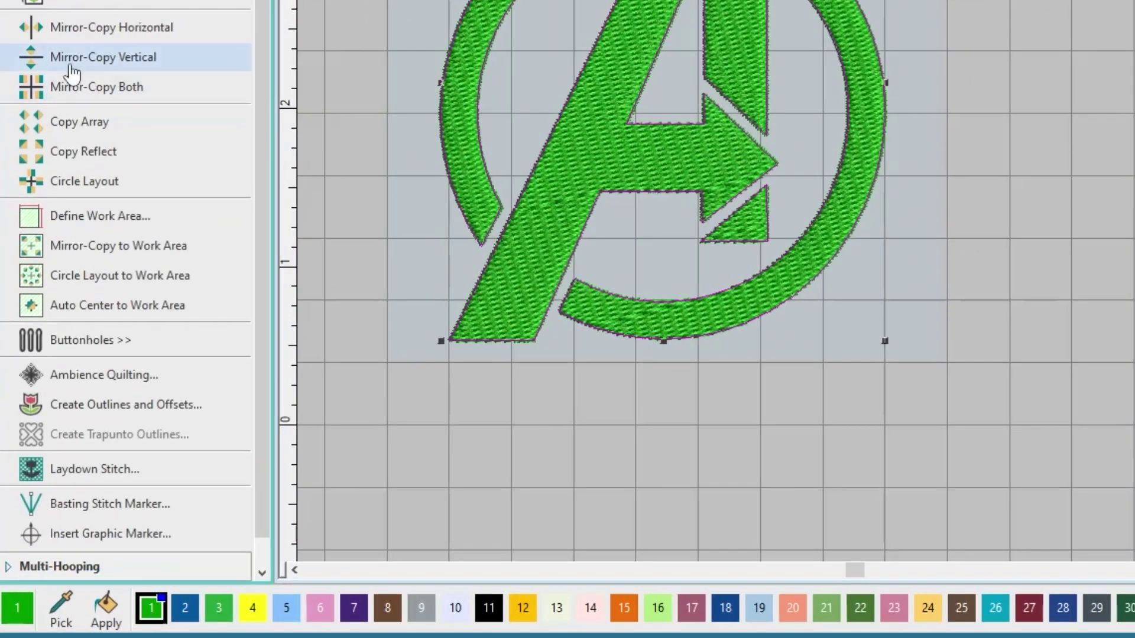
{"action": "left_click", "coordinate": [67, 404]}
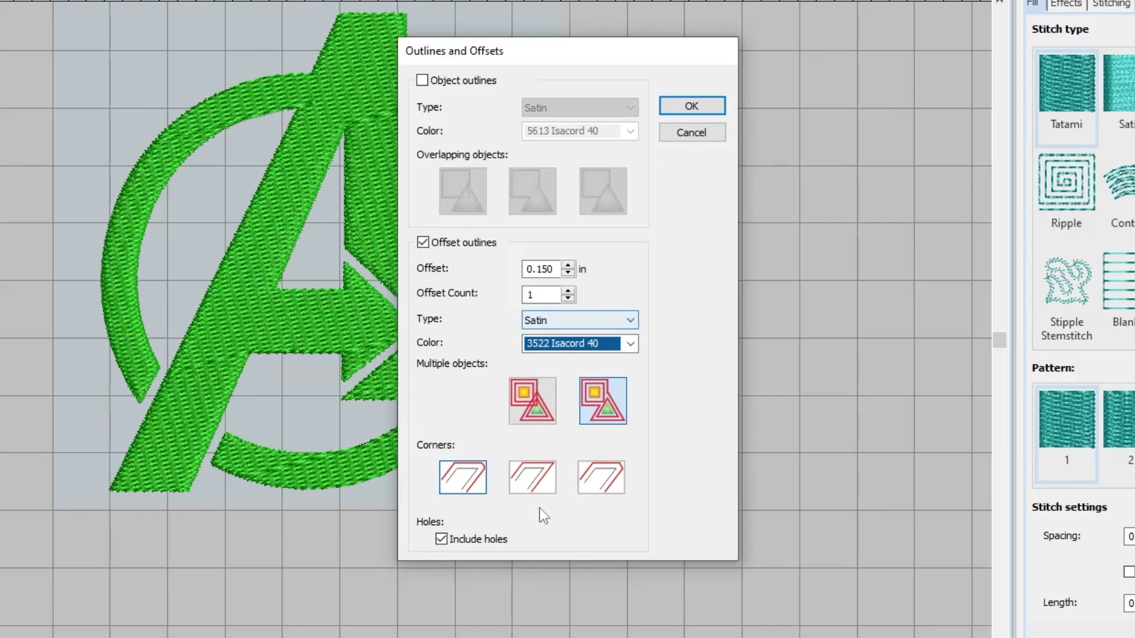
{"action": "left_click", "coordinate": [534, 479]}
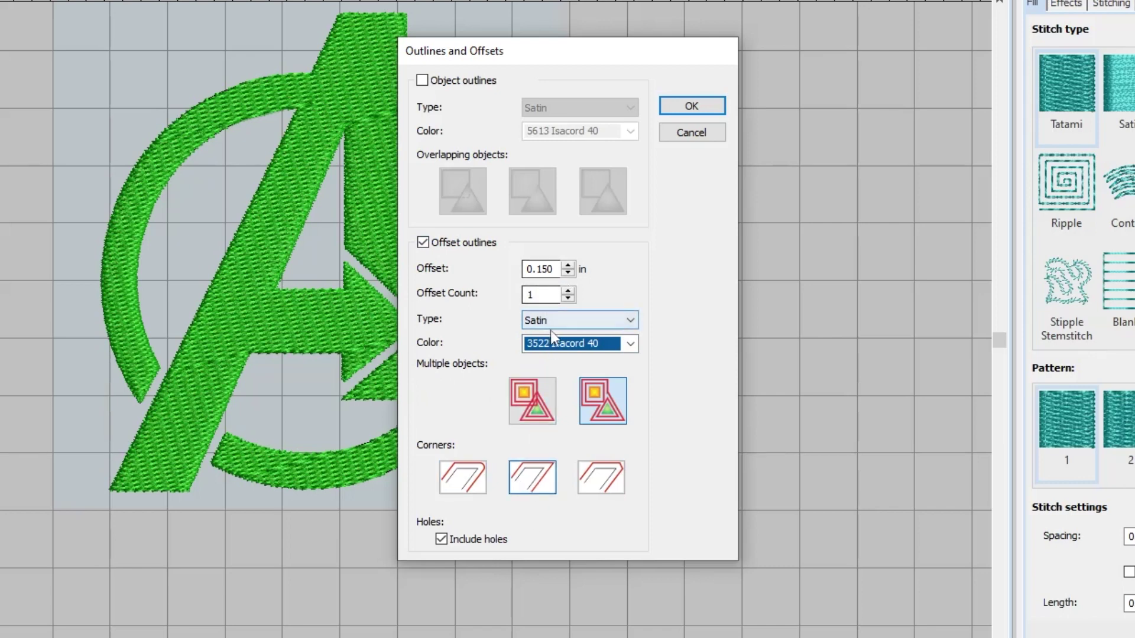
- Keep Satin as the offset outline type, set the offset to 0.2 in, and generate the outlines
{"action": "left_click", "coordinate": [566, 330]}
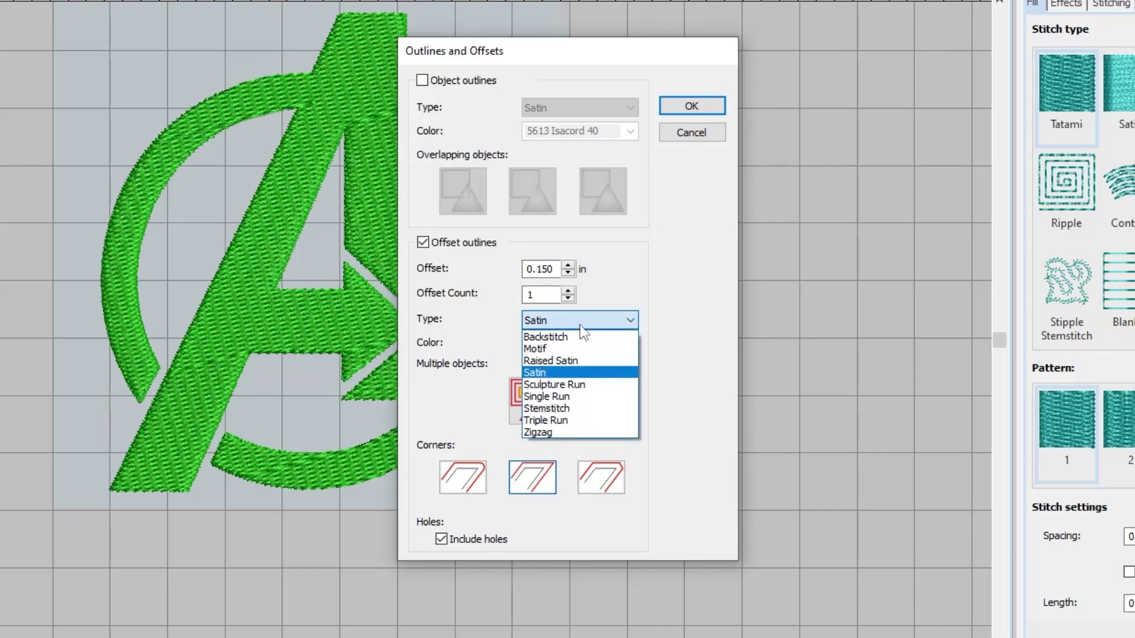
{"action": "left_click", "coordinate": [564, 331]}
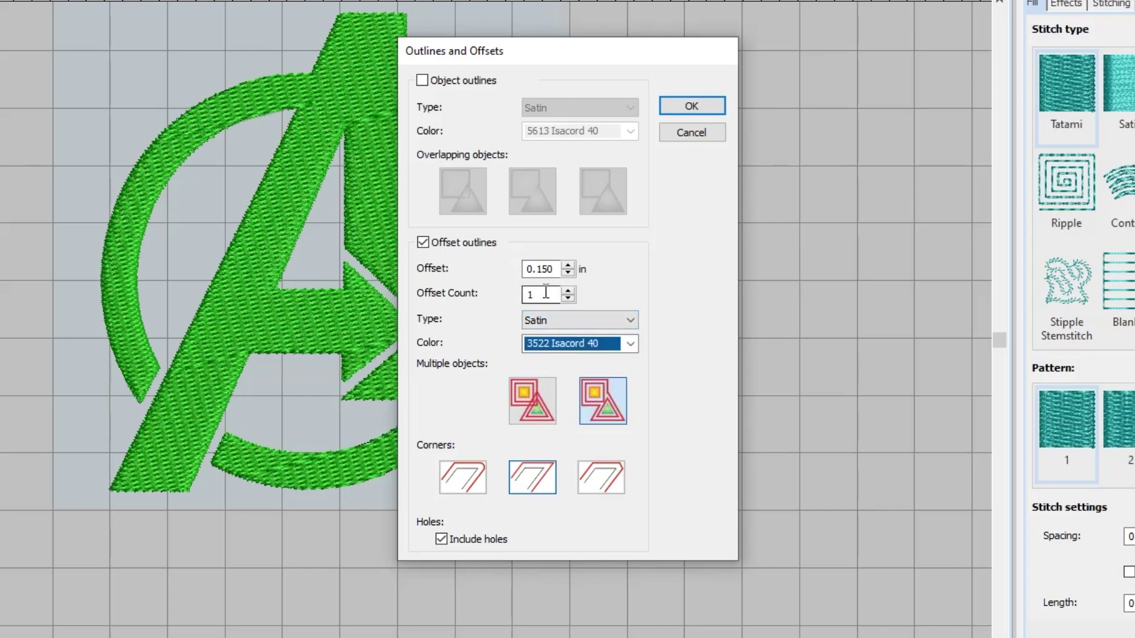
{"action": "left_click_drag", "start_coordinate": [551, 271], "coordinate": [541, 269]}
{"action": "type", "text": "2"}
{"action": "left_click", "coordinate": [711, 101]}
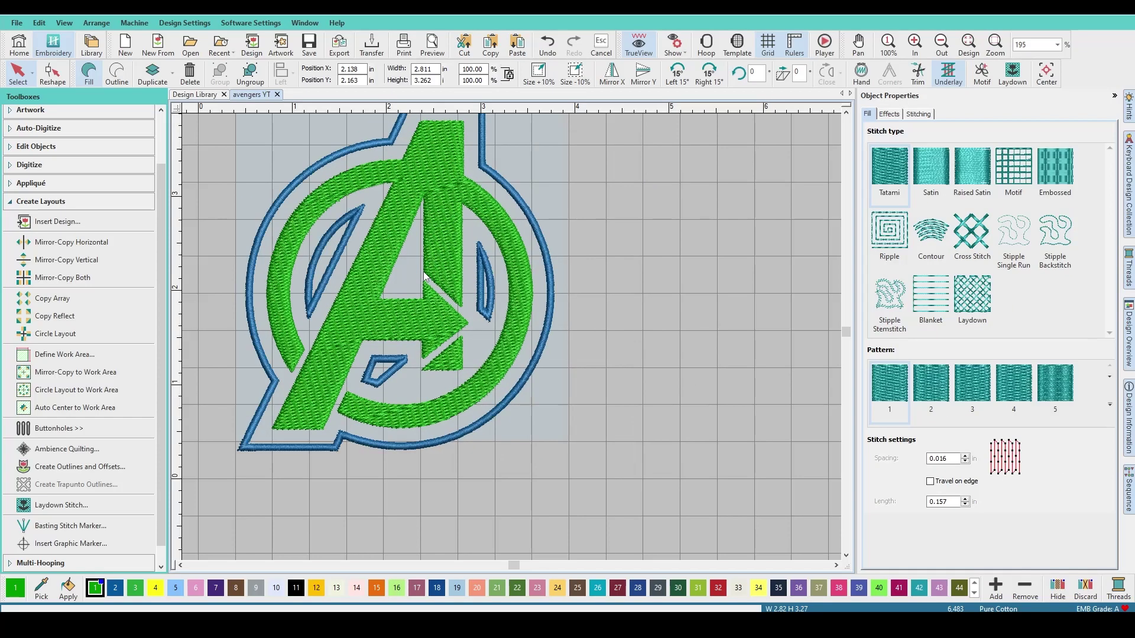
- Delete the small offset outlines inside the ring, keeping only the outer outline around the logo
{"action": "scroll", "coordinate": [385, 306], "scroll_direction": "down", "scroll_amount": 3}
{"action": "scroll", "coordinate": [482, 322], "scroll_direction": "up", "scroll_amount": 4}
{"action": "left_click", "coordinate": [459, 318]}
{"action": "left_click", "coordinate": [529, 460]}
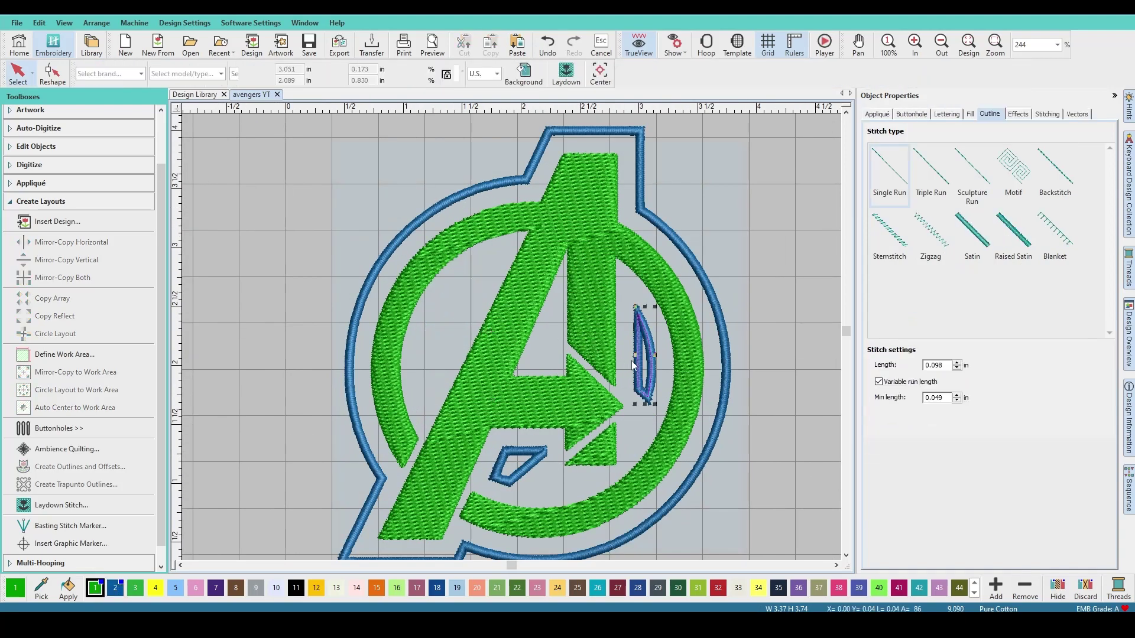
{"action": "left_click", "coordinate": [529, 460]}
{"action": "key", "text": "Delete"}
- Deselect the outer offset outline and switch the measurement units to Metric
{"action": "scroll", "coordinate": [510, 438], "scroll_direction": "down", "scroll_amount": 1}
{"action": "scroll", "coordinate": [509, 340], "scroll_direction": "up", "scroll_amount": 1}
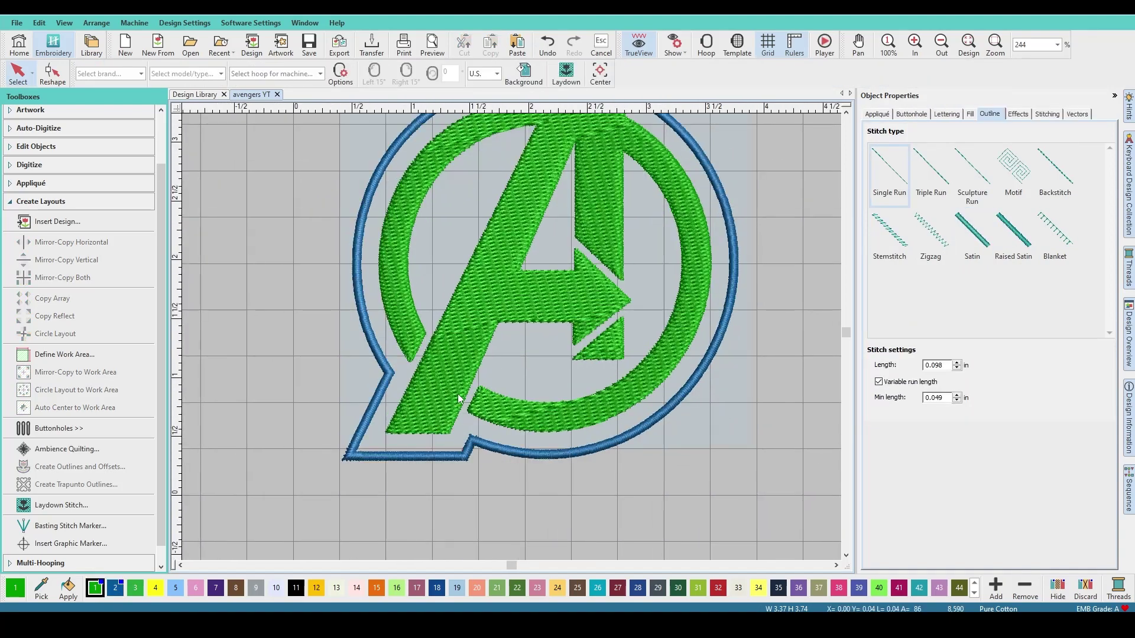
{"action": "left_click", "coordinate": [471, 441]}
{"action": "left_click", "coordinate": [792, 392]}
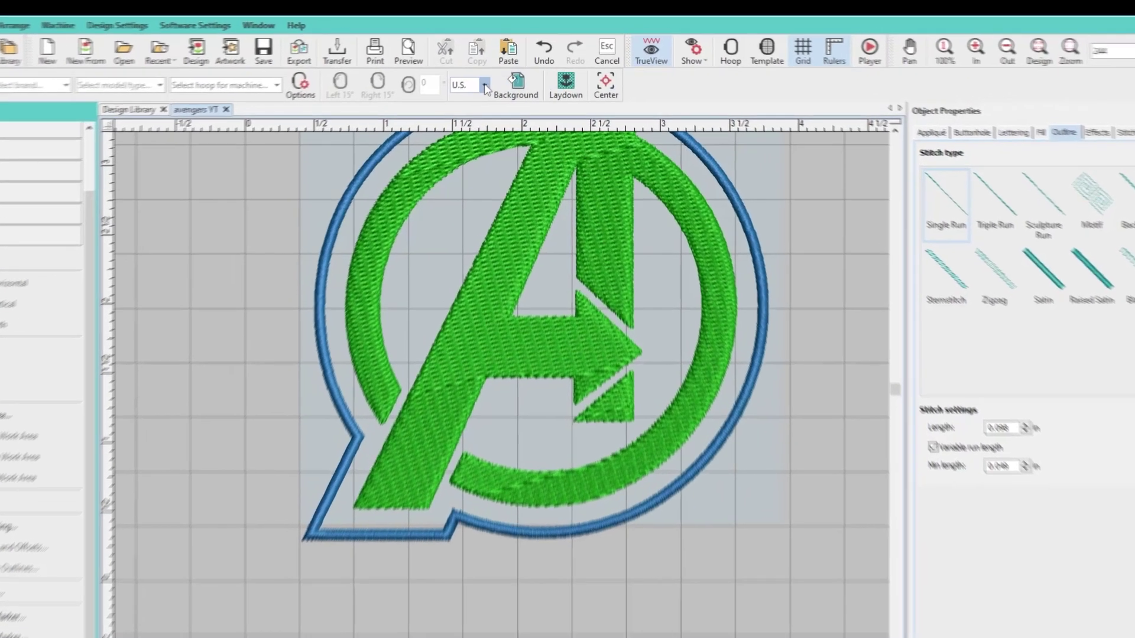
{"action": "left_click", "coordinate": [496, 73]}
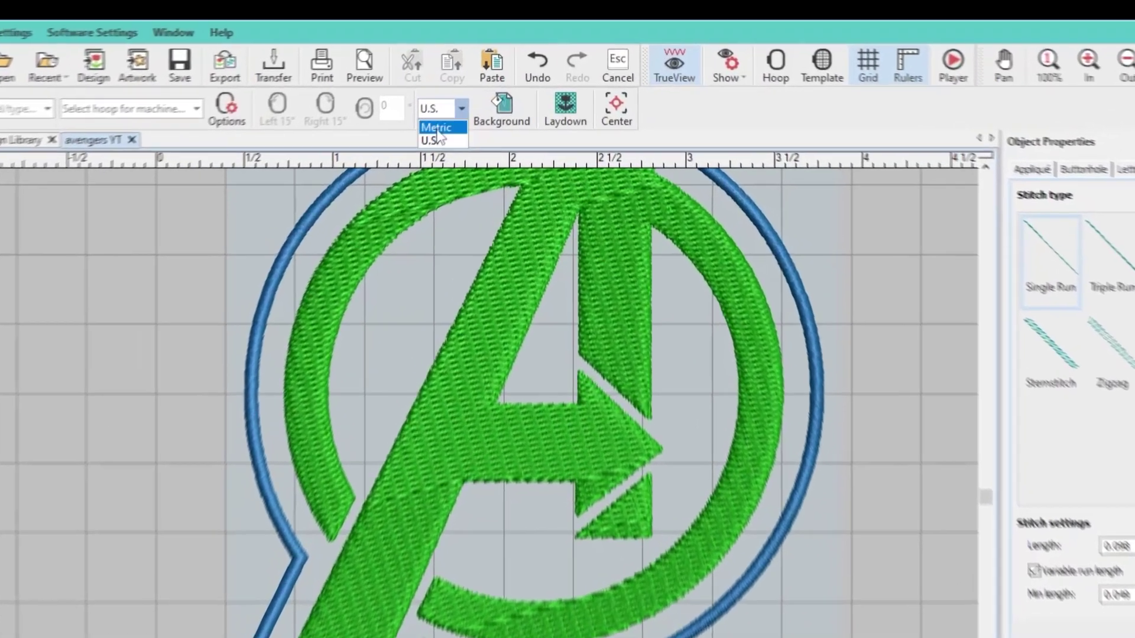
{"action": "left_click", "coordinate": [436, 144]}
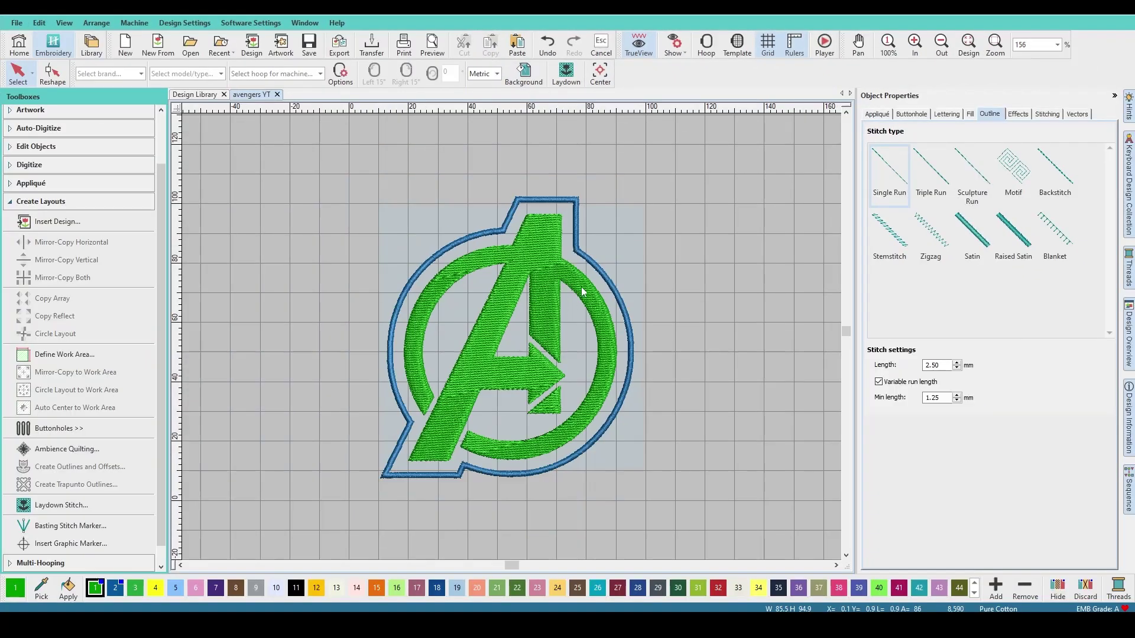
- Set the outer satin outline's width to 4 mm and deselect it
{"action": "left_click", "coordinate": [603, 275]}
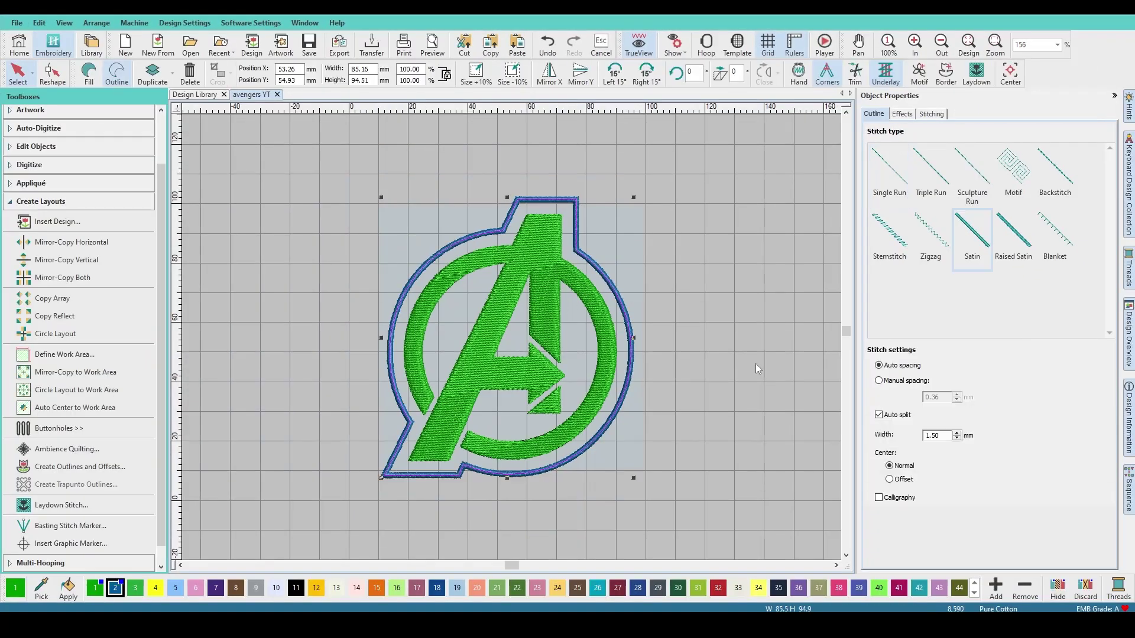
{"action": "left_click", "coordinate": [936, 436]}
{"action": "type", "text": "4"}
{"action": "key", "text": "Return"}
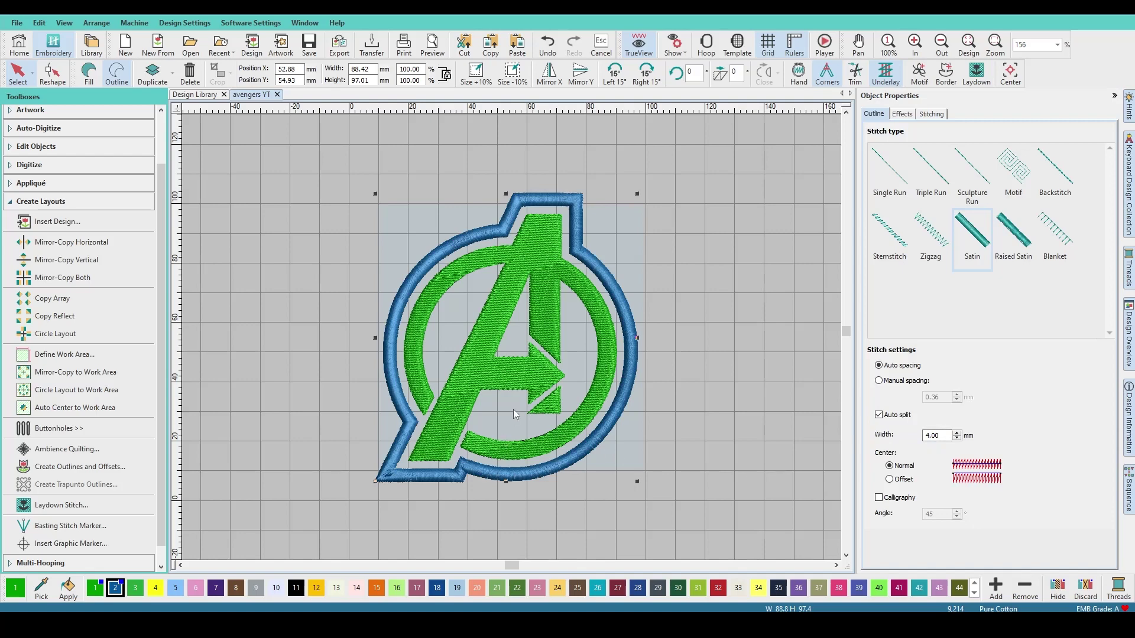
{"action": "left_click", "coordinate": [522, 402]}
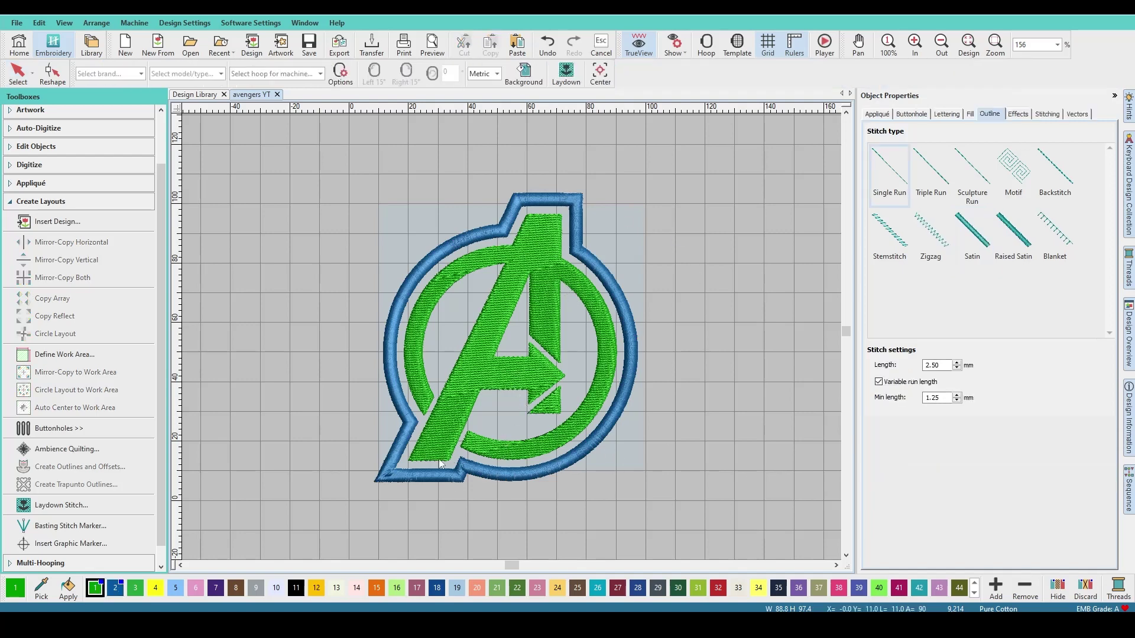
- Select the outer satin outline and open its stitching properties
{"action": "key", "text": "o"}
{"action": "left_click", "coordinate": [490, 239]}
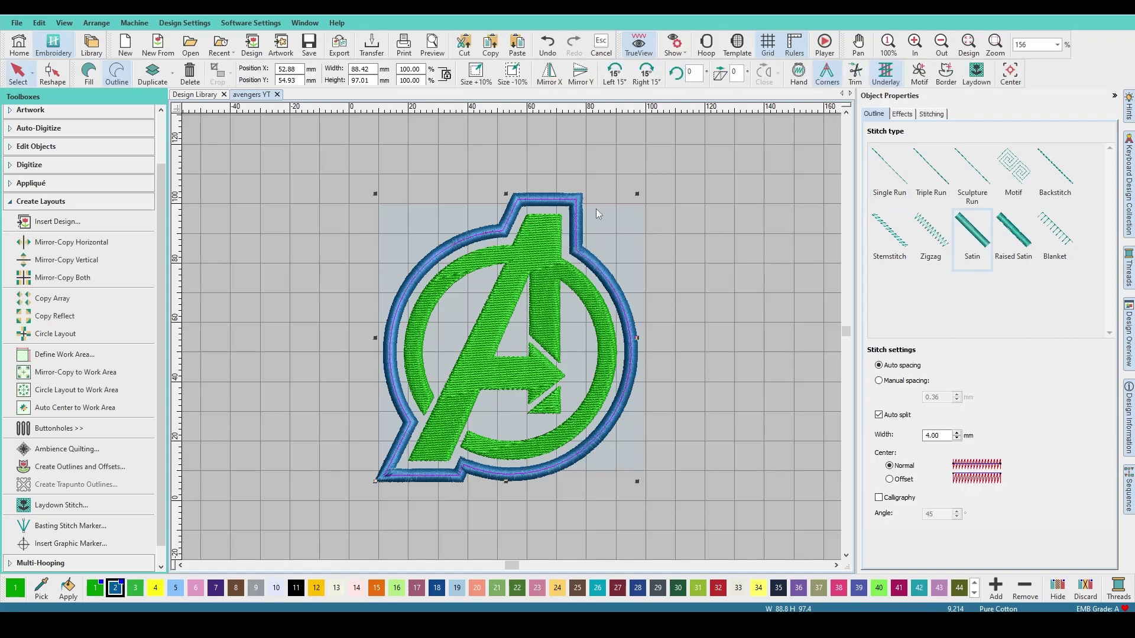
{"action": "left_click", "coordinate": [933, 114]}
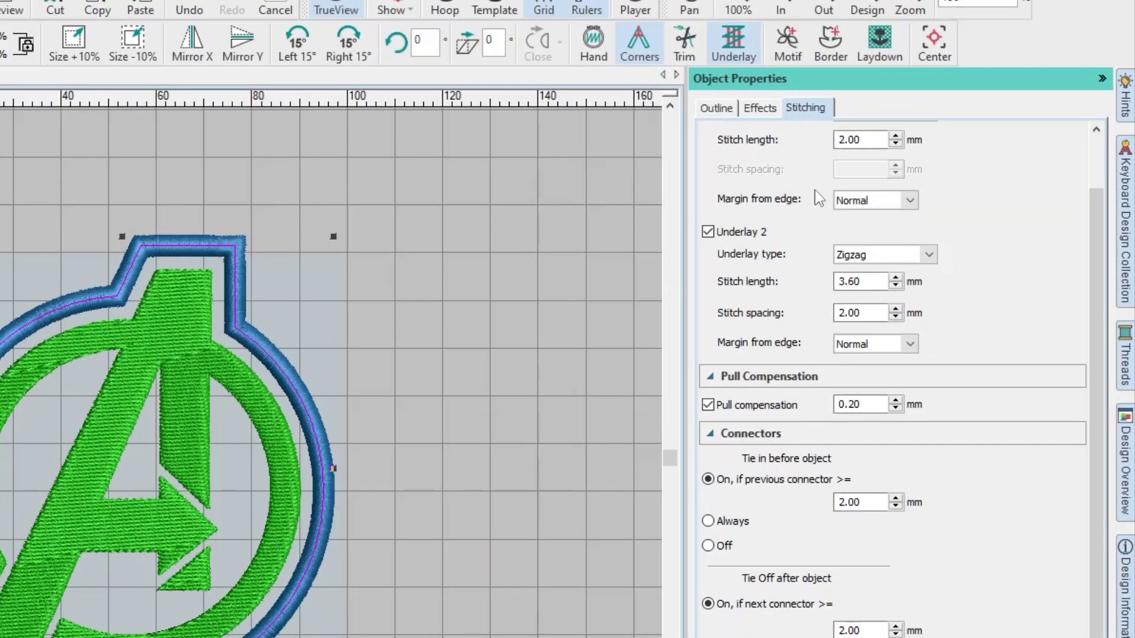
- Try a Wide margin from edge for Underlay 1 and return it to Normal
{"action": "scroll", "coordinate": [828, 168], "scroll_direction": "up", "scroll_amount": 1}
{"action": "left_click", "coordinate": [905, 210]}
{"action": "left_click", "coordinate": [868, 220]}
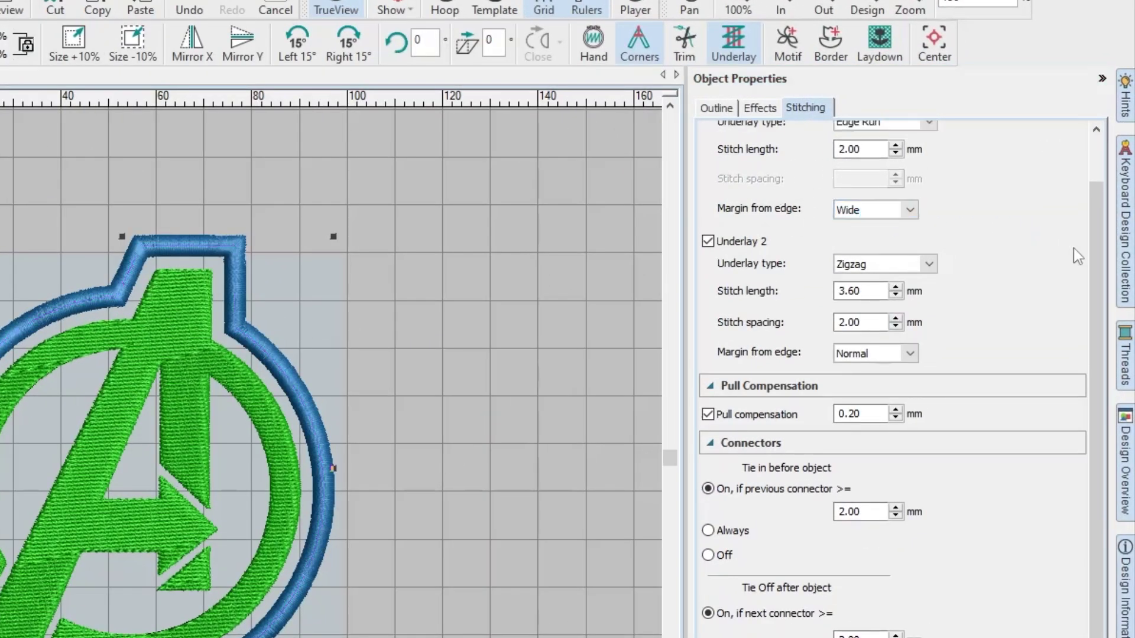
{"action": "scroll", "coordinate": [1076, 255], "scroll_direction": "up", "scroll_amount": 2}
{"action": "left_click", "coordinate": [909, 269]}
{"action": "left_click", "coordinate": [869, 311]}
- Keep Edge Run as the Underlay 1 type and set the Underlay 2 type to Double Zigzag for the outer outline
{"action": "left_click", "coordinate": [907, 180]}
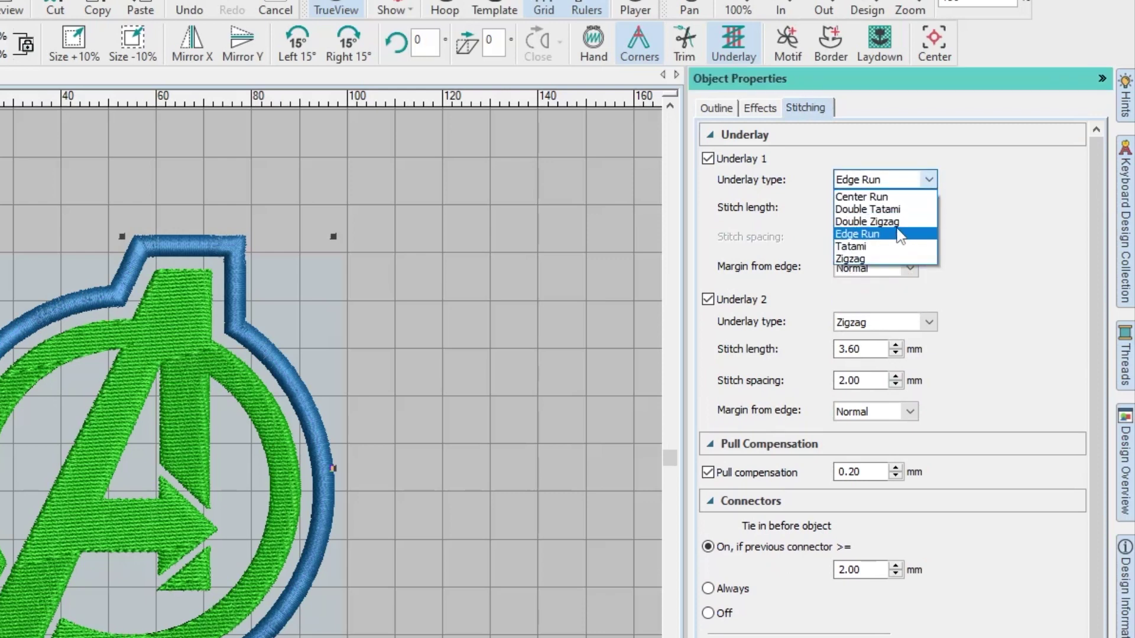
{"action": "left_click", "coordinate": [891, 234]}
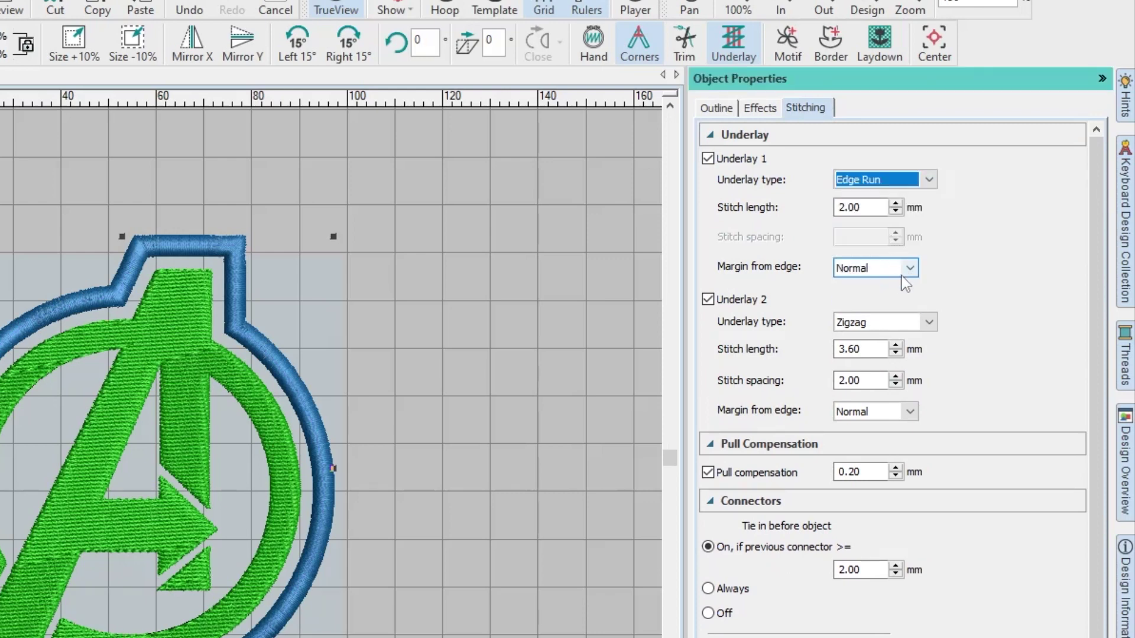
{"action": "left_click", "coordinate": [913, 323]}
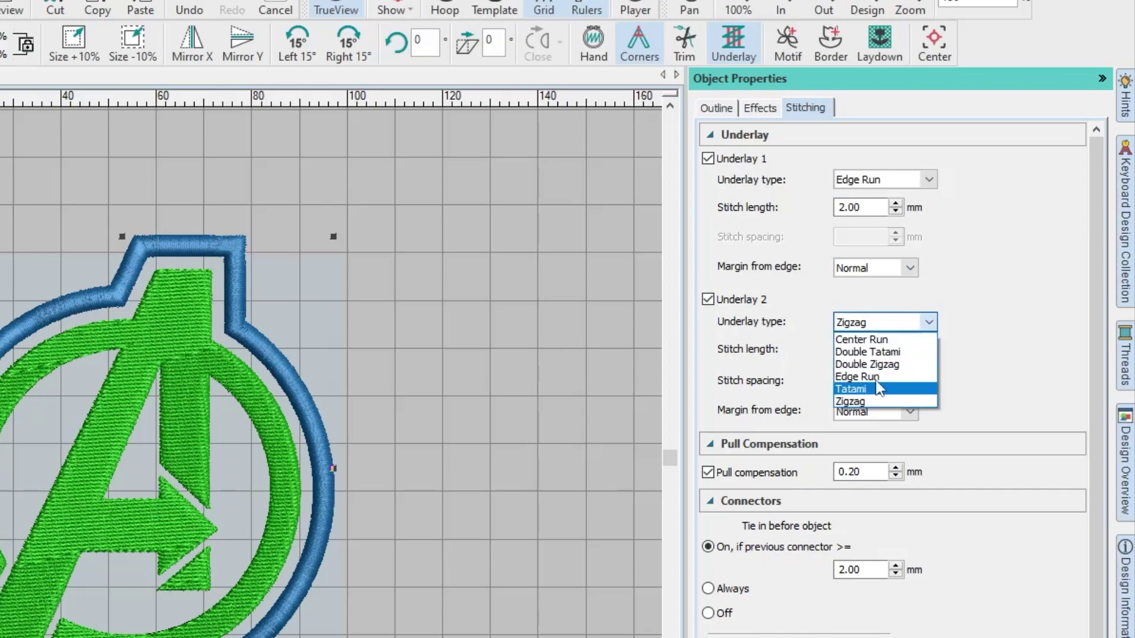
{"action": "left_click", "coordinate": [875, 365]}
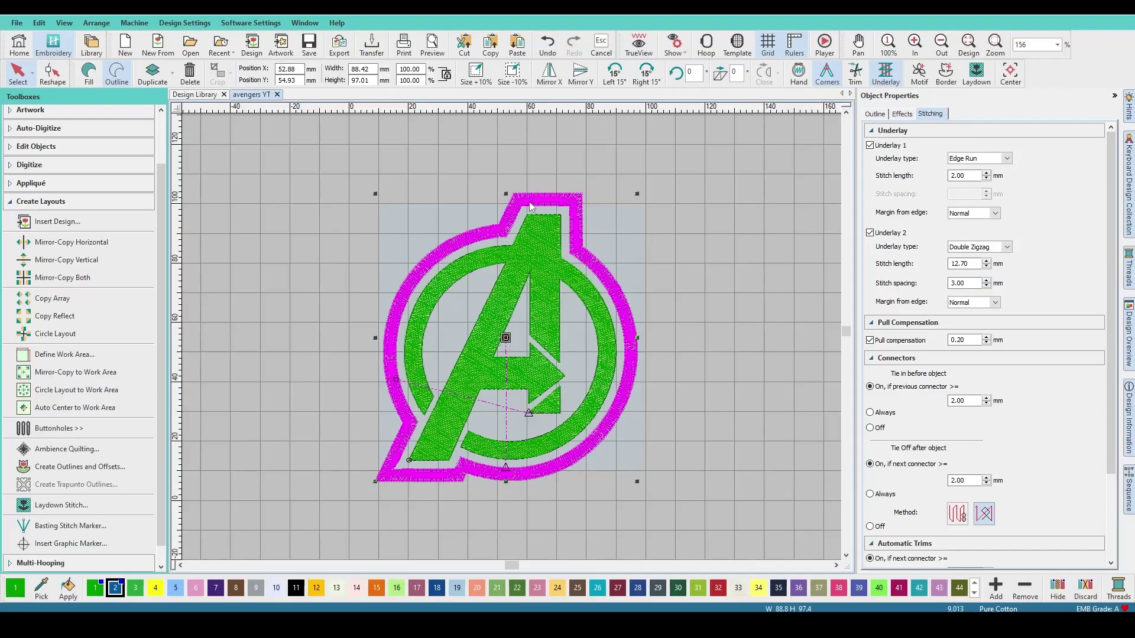
- Examine the outline's underlay stitches close up with TrueView off, and turn TrueView back on
{"action": "scroll", "coordinate": [529, 206], "scroll_direction": "up", "scroll_amount": 10}
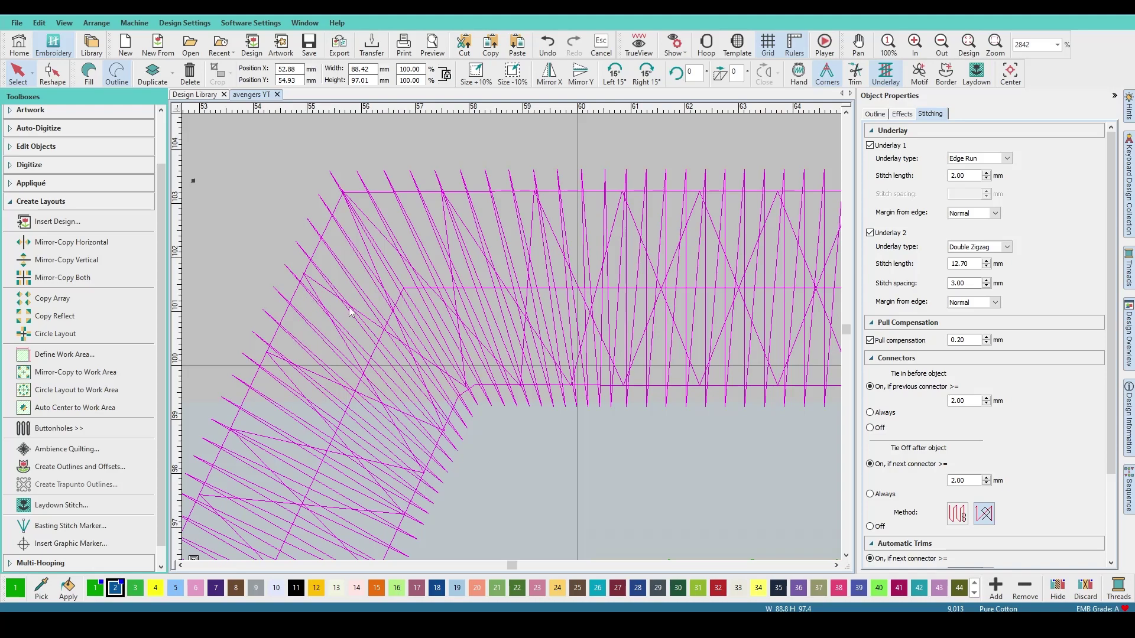
{"action": "scroll", "coordinate": [512, 337], "scroll_direction": "down", "scroll_amount": 8}
{"action": "key", "text": "t"}
{"action": "scroll", "coordinate": [512, 337], "scroll_direction": "down", "scroll_amount": 7}
{"action": "scroll", "coordinate": [512, 345], "scroll_direction": "up", "scroll_amount": 2}
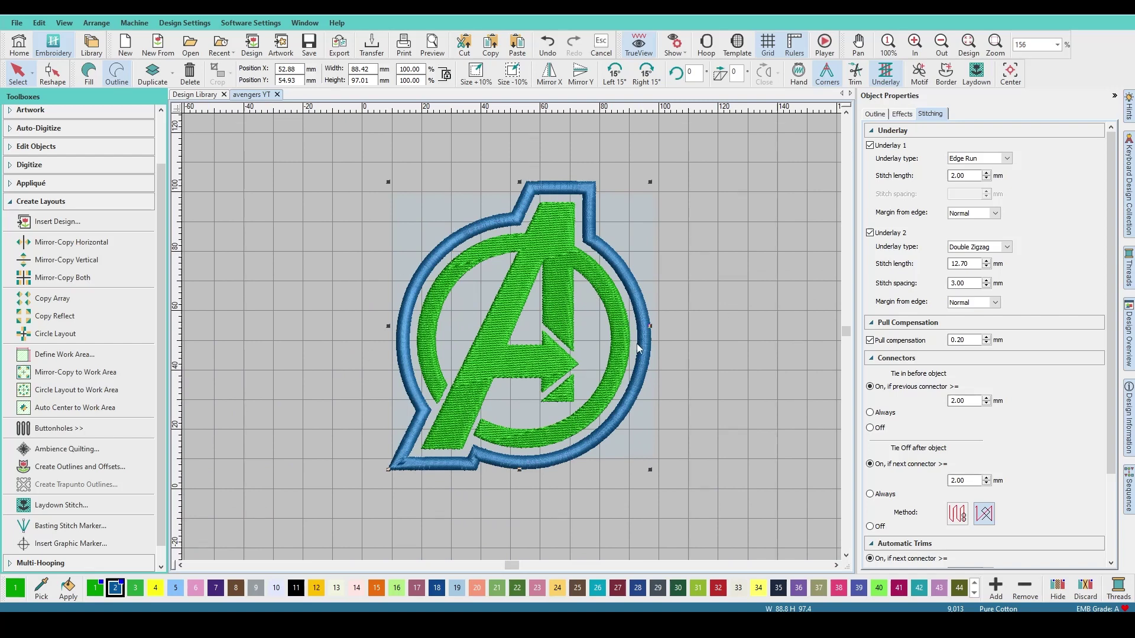
- Recolor the outer satin outline black using thread color 11 and deselect it
{"action": "left_click", "coordinate": [673, 403]}
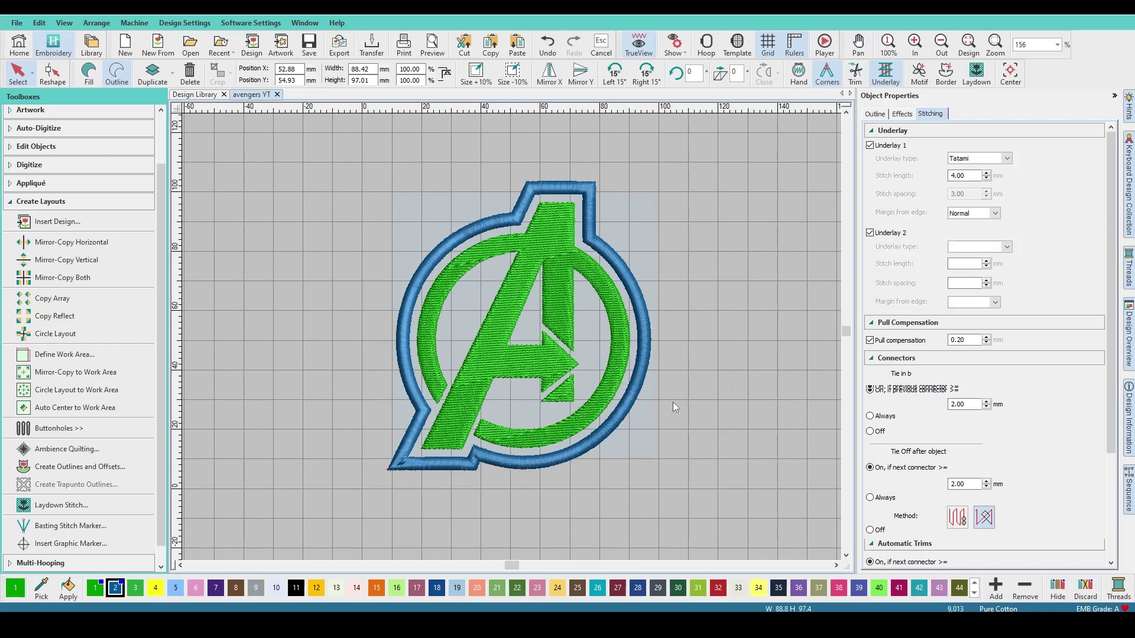
{"action": "left_click", "coordinate": [644, 385]}
{"action": "left_click", "coordinate": [296, 588]}
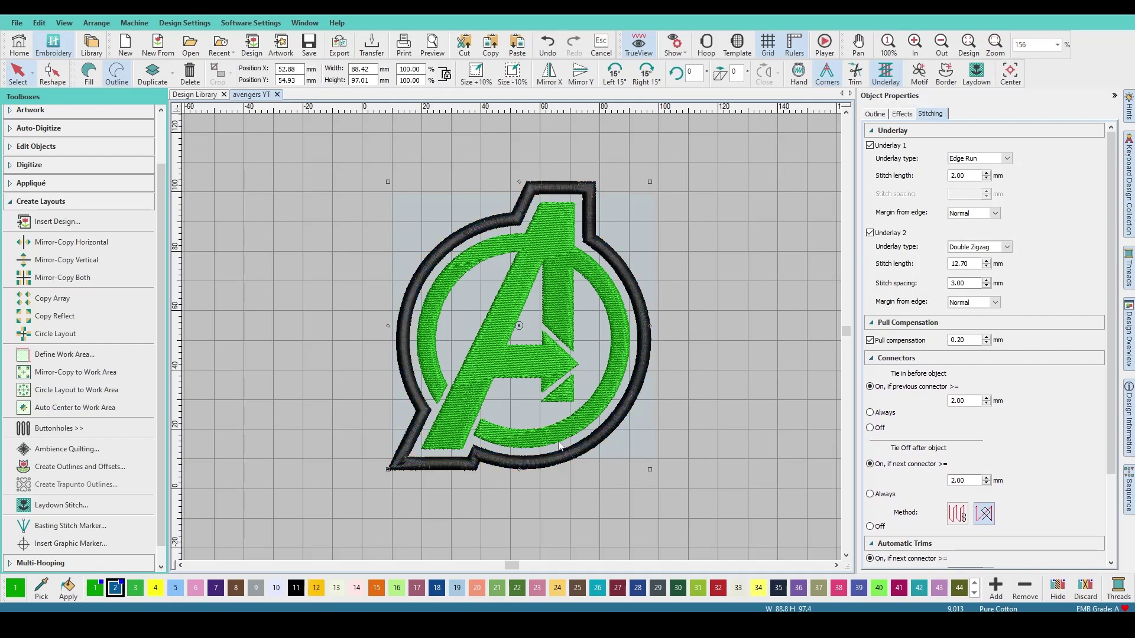
{"action": "left_click", "coordinate": [732, 374]}
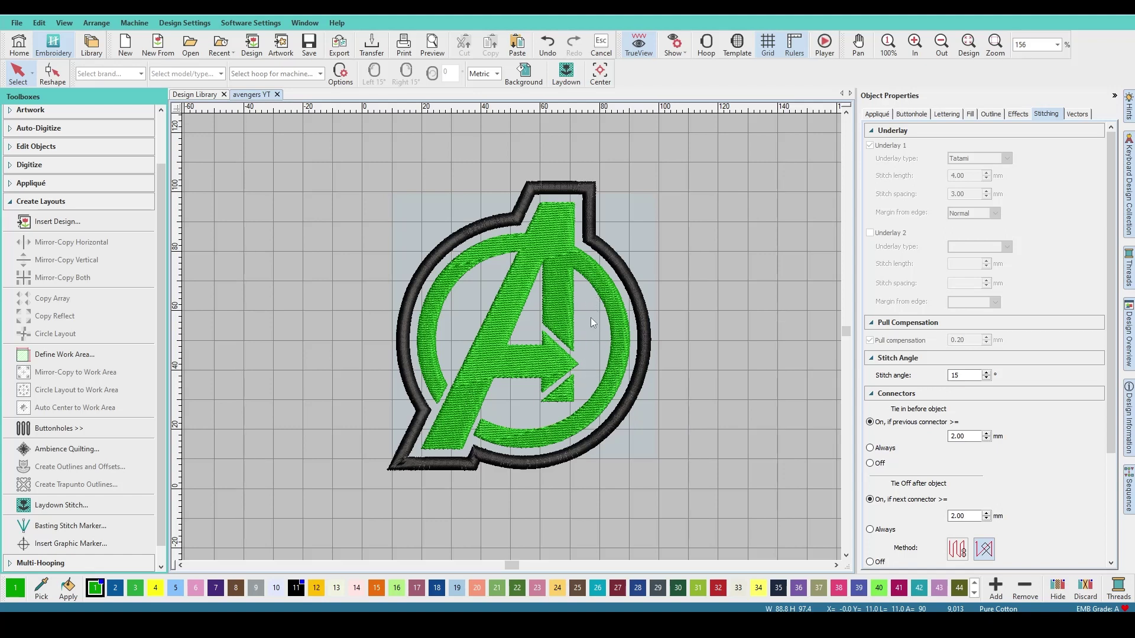
- Select the black outer satin outline and duplicate it in place
{"action": "left_click", "coordinate": [646, 363]}
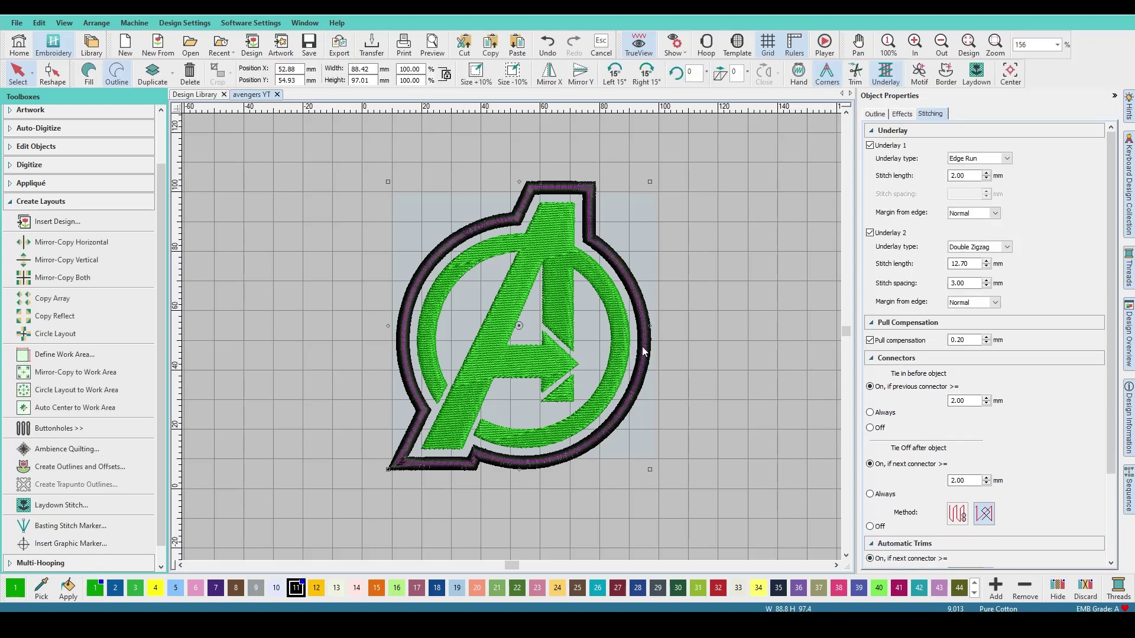
{"action": "left_click", "coordinate": [709, 300]}
{"action": "left_click", "coordinate": [644, 327]}
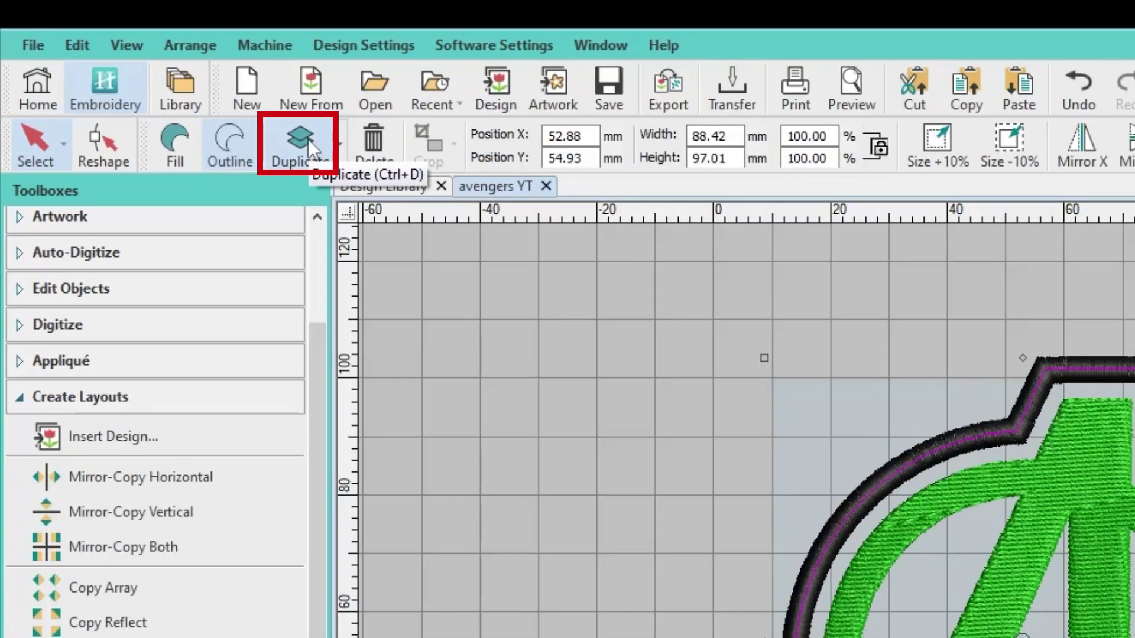
{"action": "left_click", "coordinate": [307, 139]}
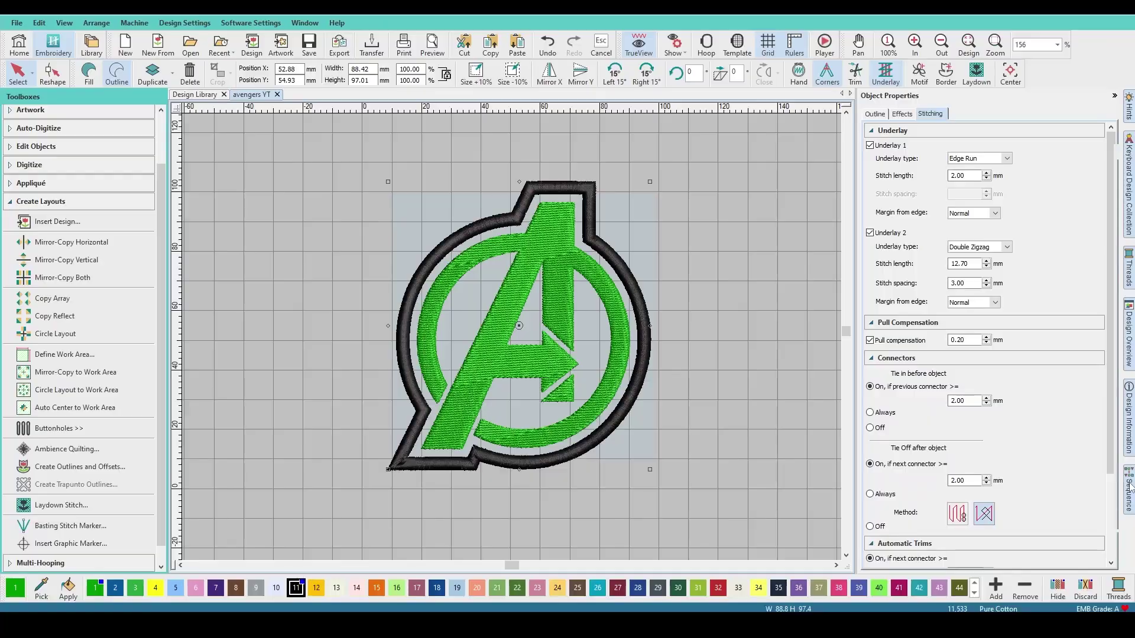
- Convert the lower of the two duplicate black satin outlines, object 4 in the sequence, into a tatami fill
{"action": "left_click", "coordinate": [1126, 482]}
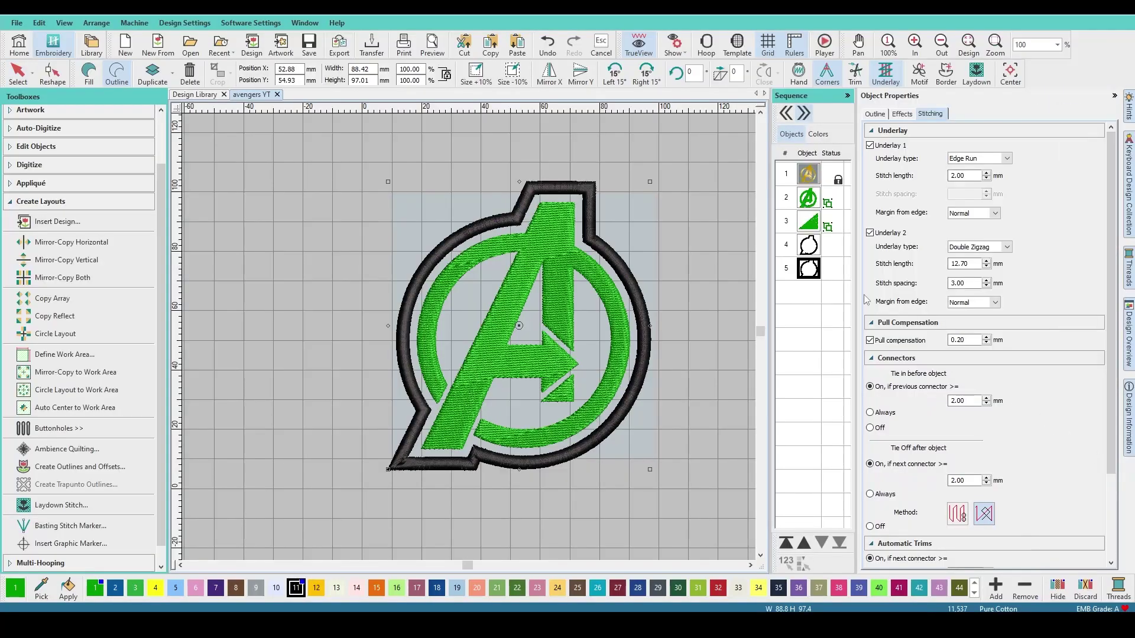
{"action": "left_click", "coordinate": [814, 208]}
{"action": "left_click", "coordinate": [814, 195], "text": "shift"}
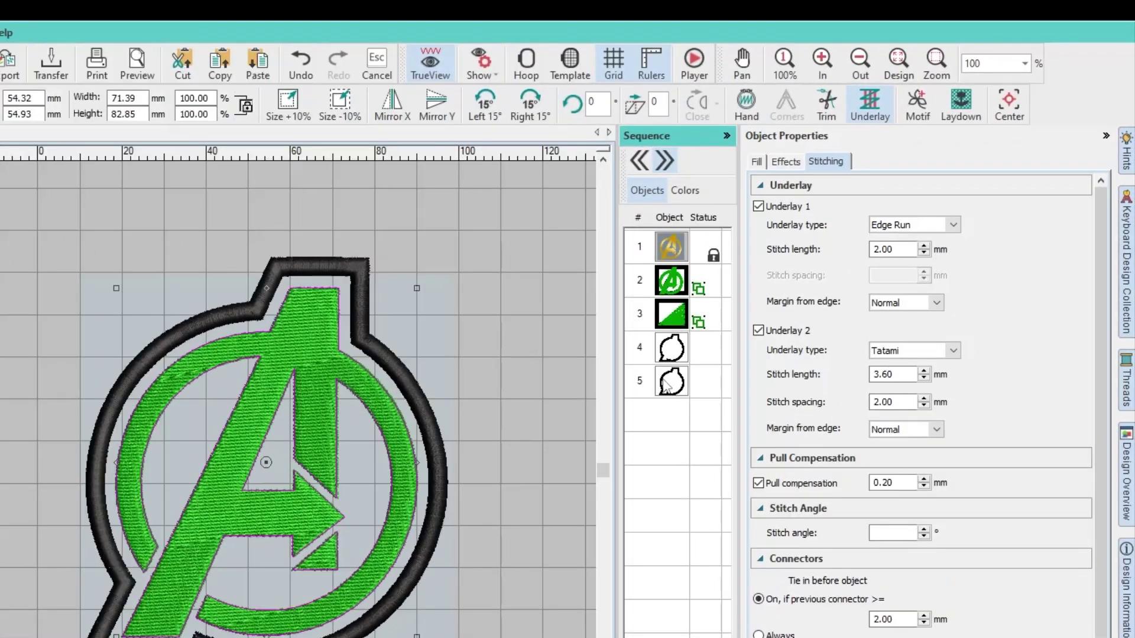
{"action": "left_click", "coordinate": [667, 383]}
{"action": "left_click", "coordinate": [671, 350]}
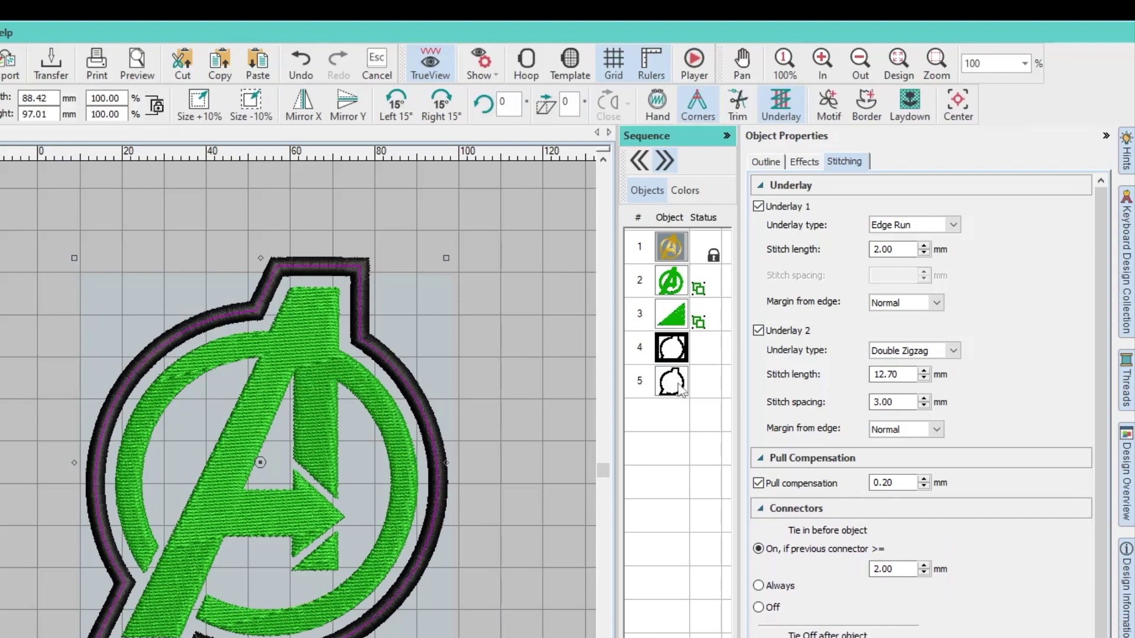
{"action": "left_click", "coordinate": [677, 382]}
{"action": "left_click", "coordinate": [679, 355]}
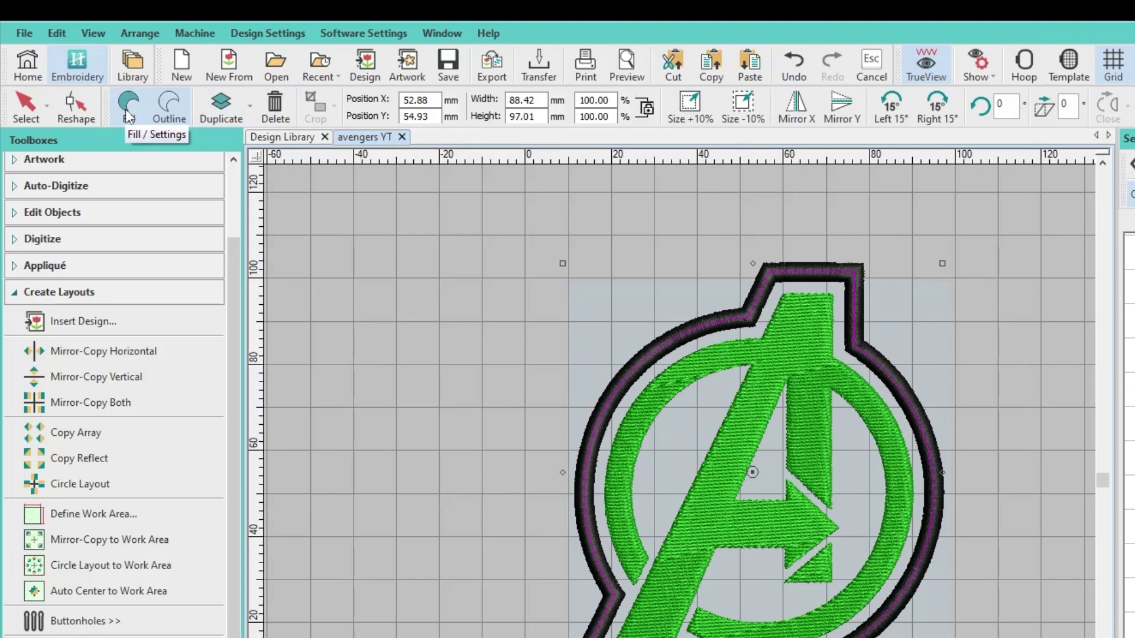
{"action": "left_click", "coordinate": [122, 110]}
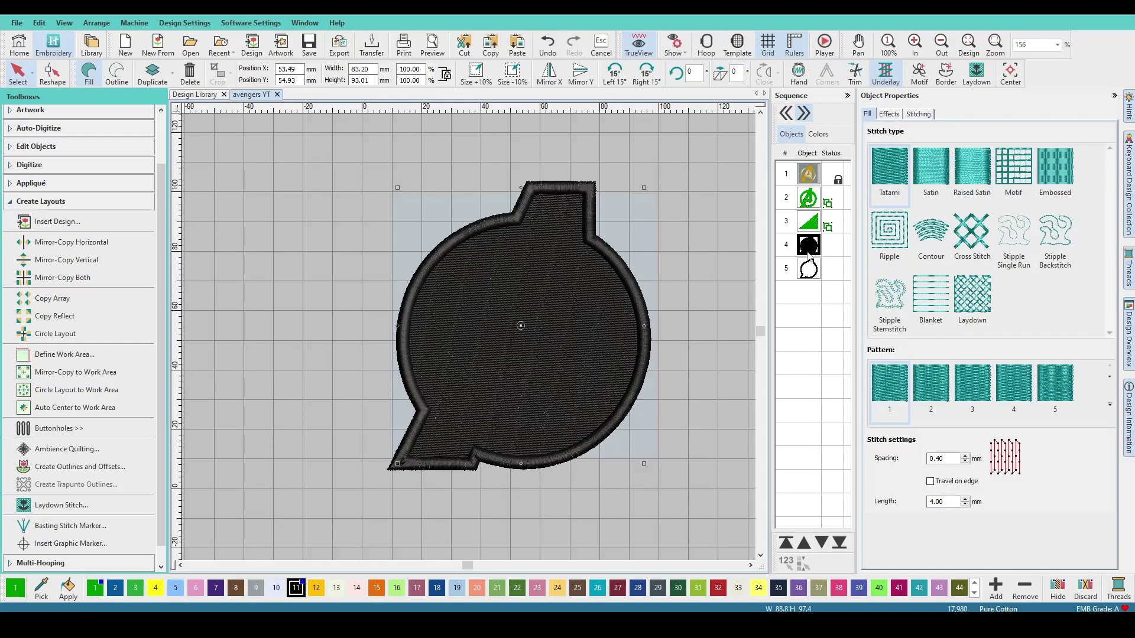
- Move the black fill to the start of the stitching sequence, behind the green logo shapes, and deselect it
{"action": "left_click", "coordinate": [787, 544]}
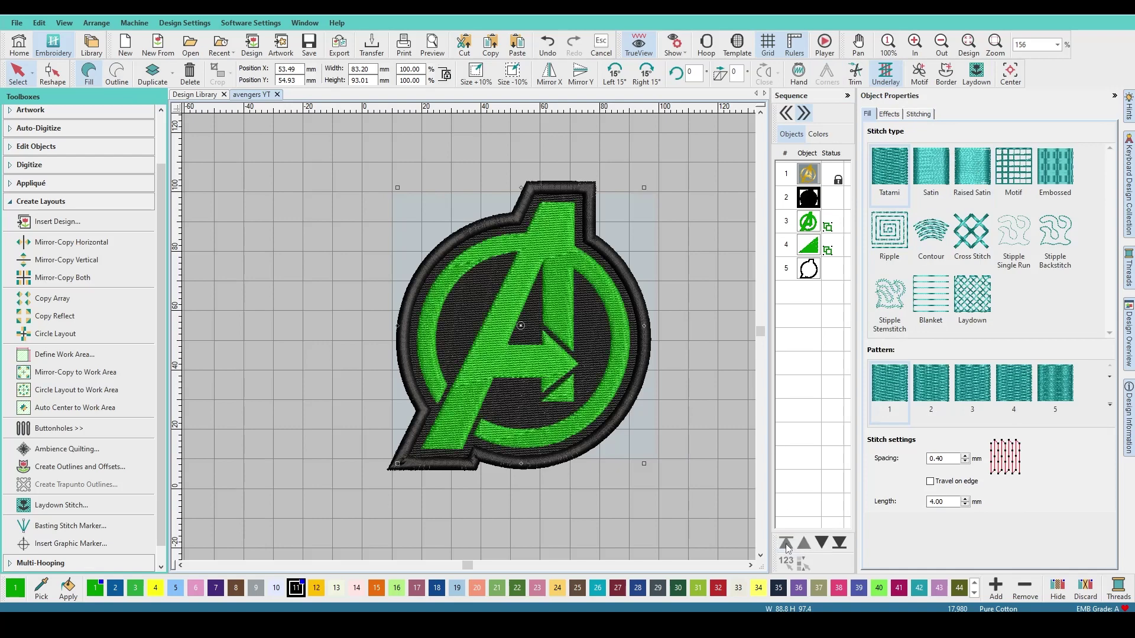
{"action": "left_click", "coordinate": [672, 481]}
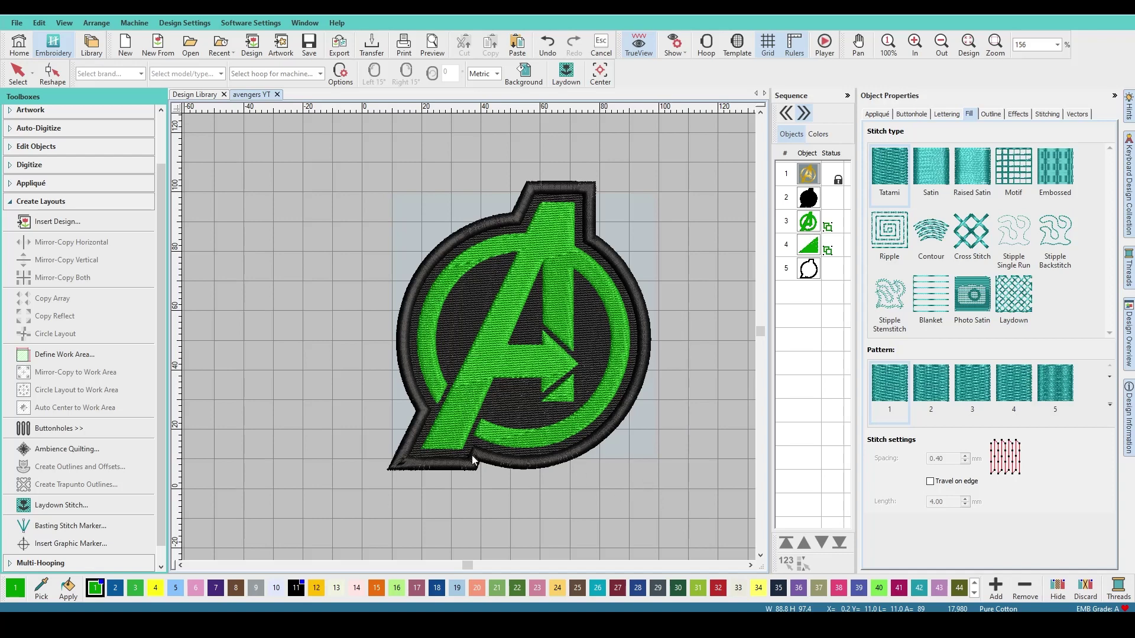
{"action": "key", "text": "Escape"}
- Try thread colors 18, 6 and 4 on the grouped logo shapes and deselect them
{"action": "left_click", "coordinate": [548, 370]}
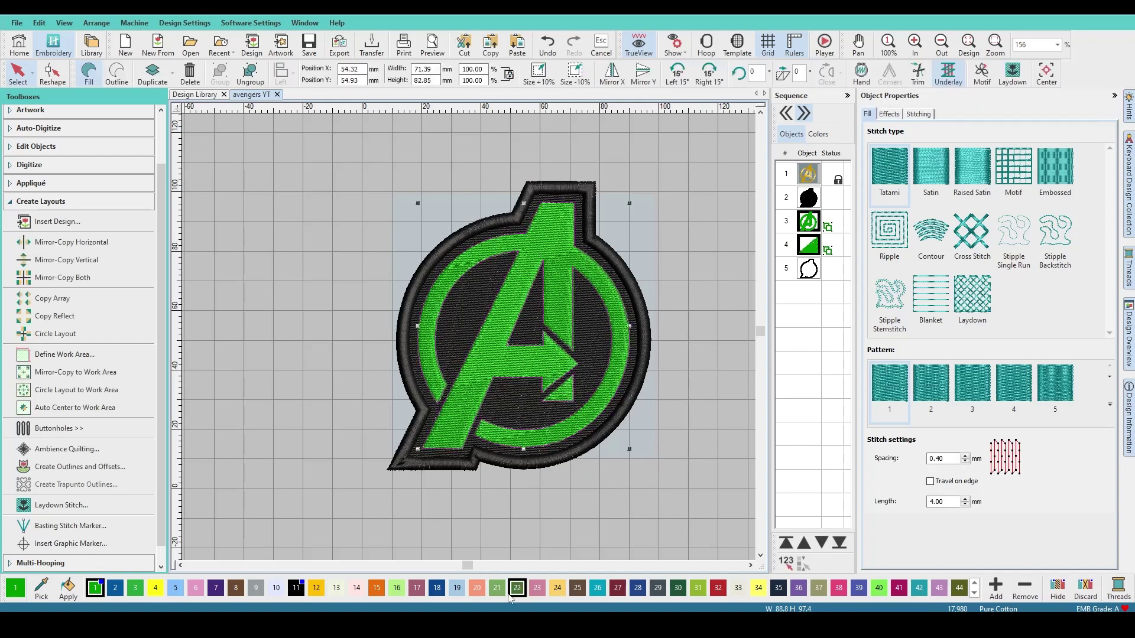
{"action": "left_click", "coordinate": [437, 591]}
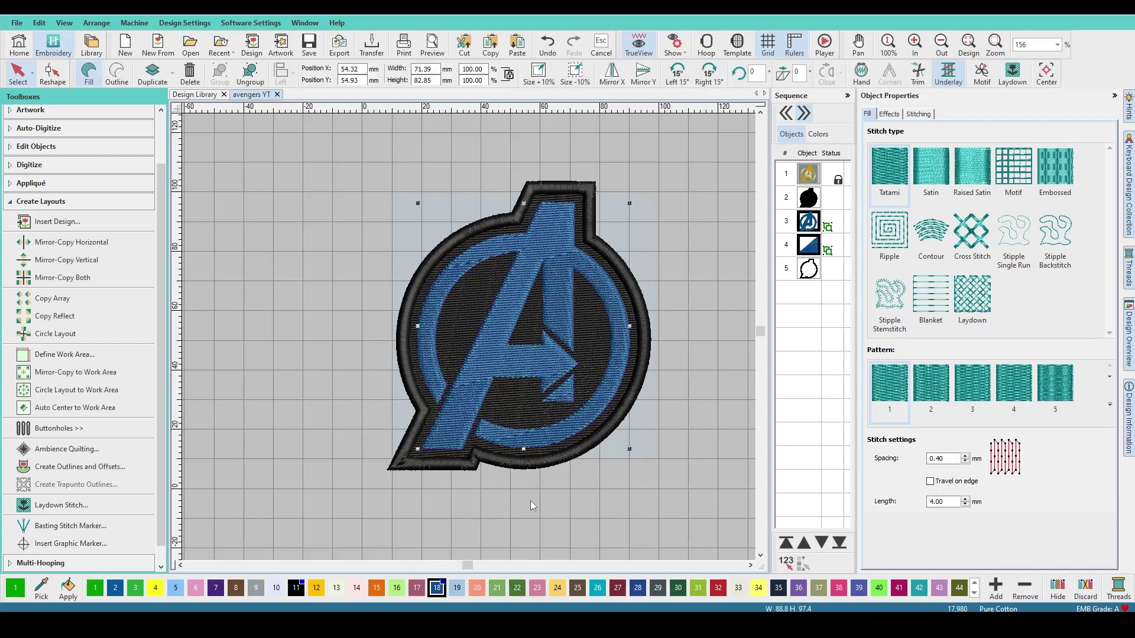
{"action": "left_click", "coordinate": [196, 590]}
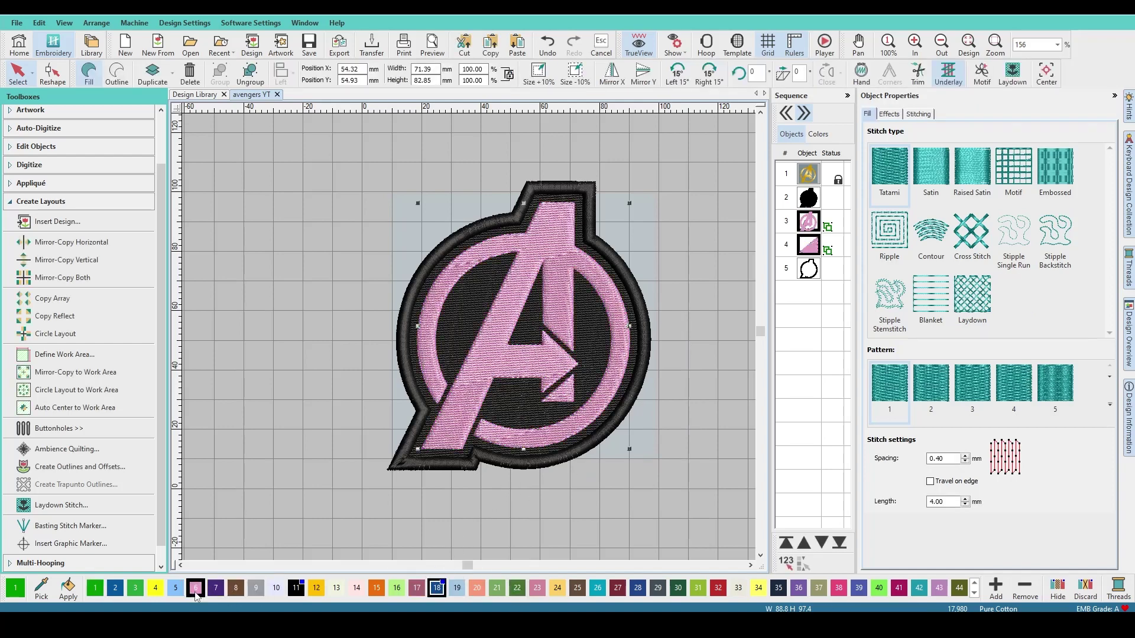
{"action": "left_click", "coordinate": [155, 589]}
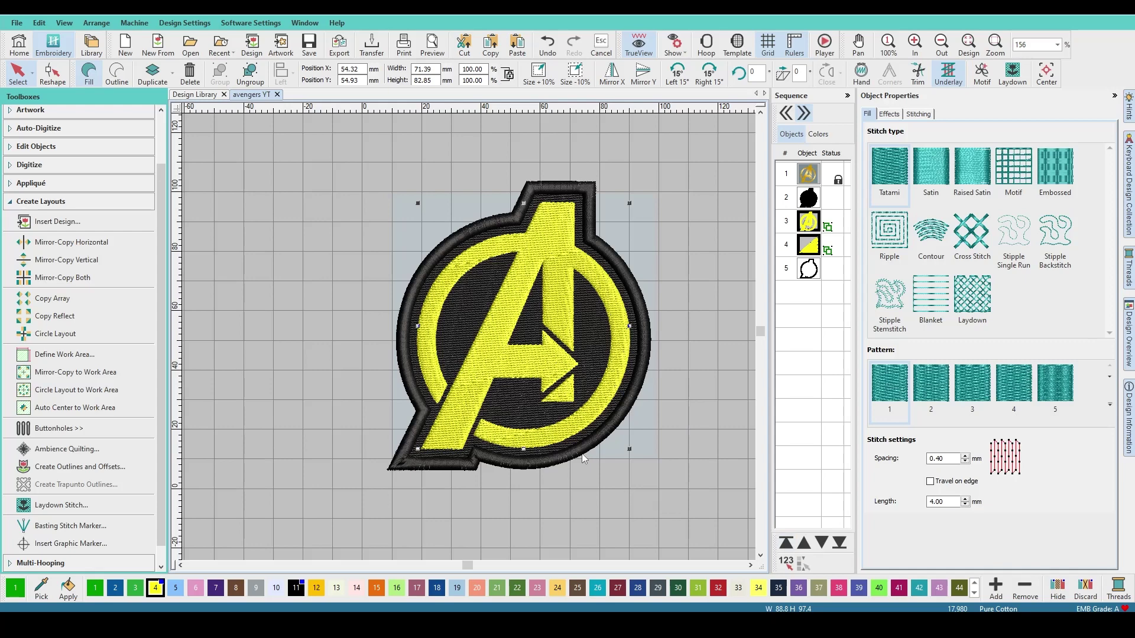
{"action": "key", "text": "Escape"}
- Recolor the background fill with thread color 10 and the logo shapes with thread color 2
{"action": "left_click", "coordinate": [584, 354]}
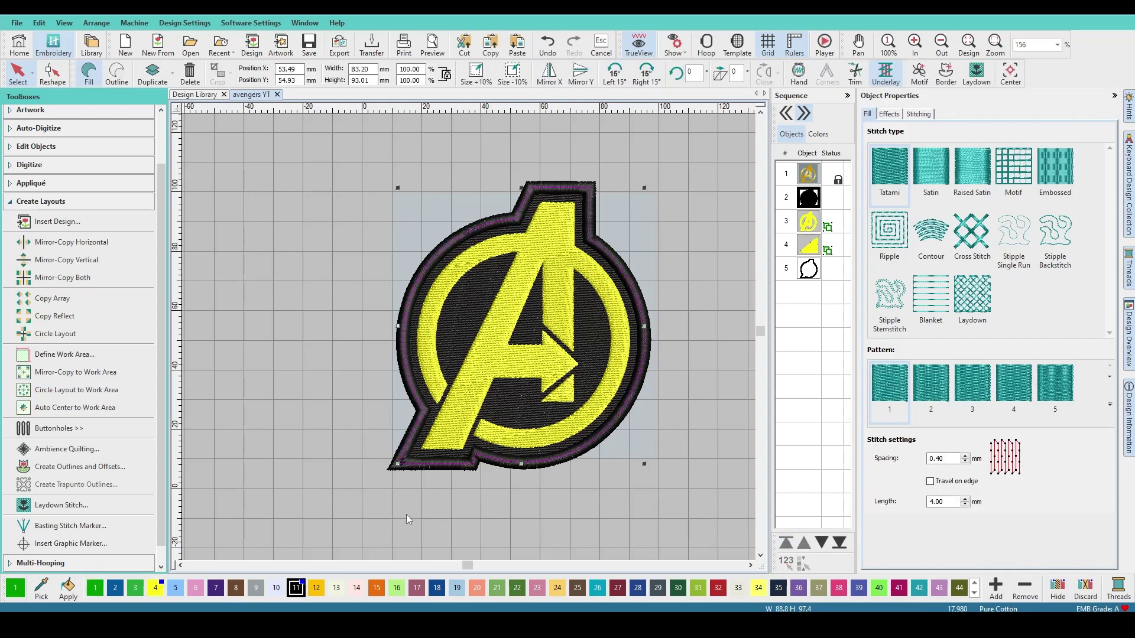
{"action": "left_click", "coordinate": [276, 588]}
{"action": "left_click", "coordinate": [516, 364]}
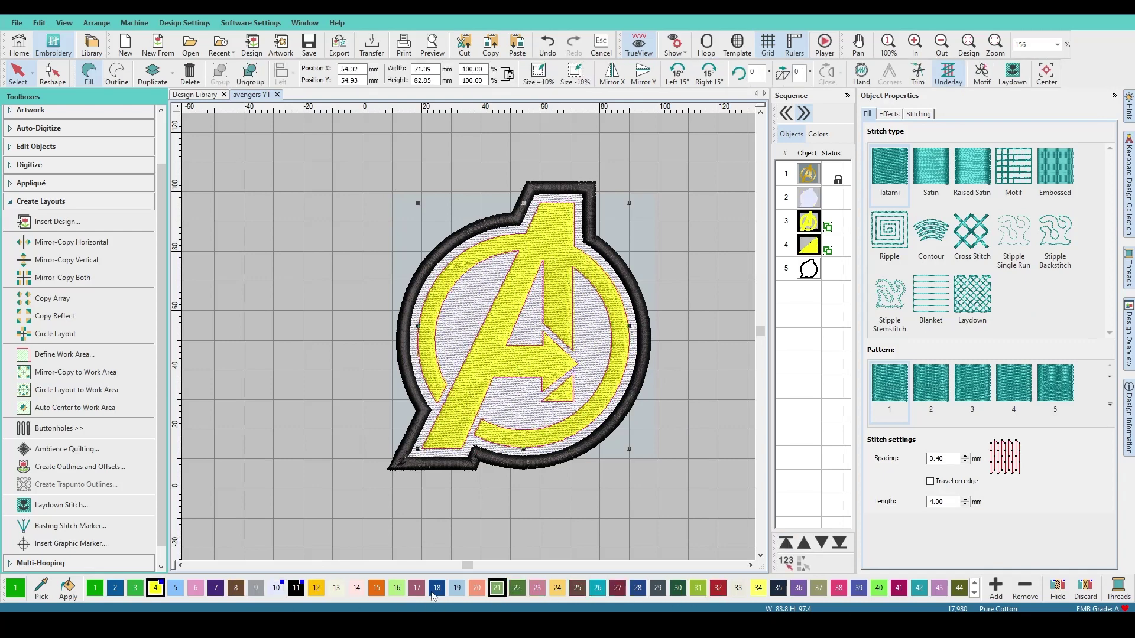
{"action": "left_click", "coordinate": [115, 588]}
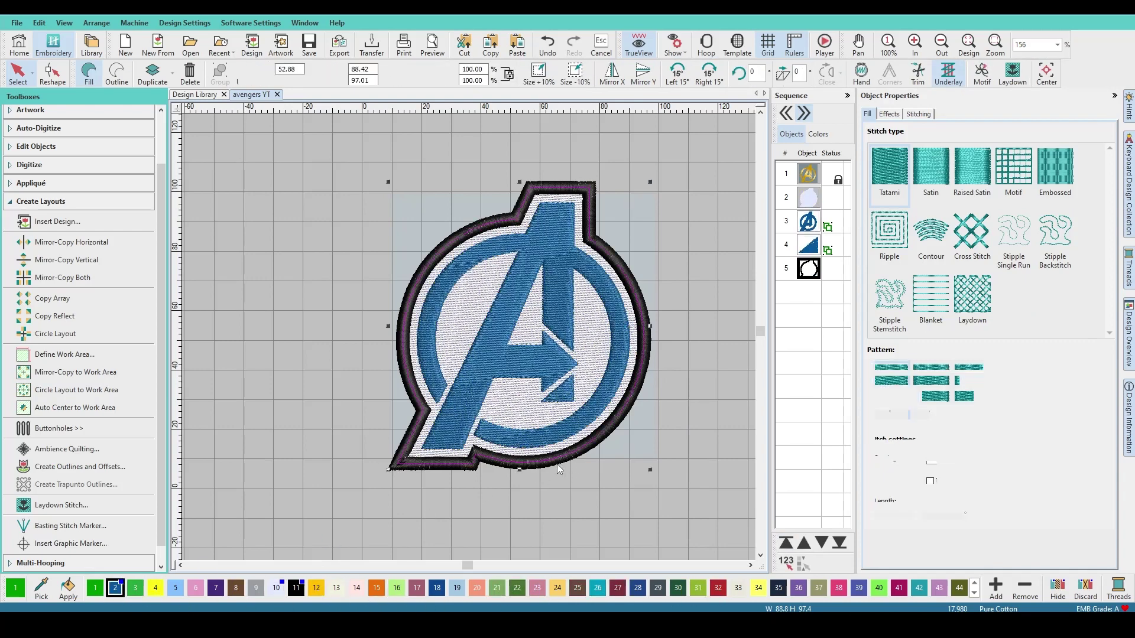
- Recolor the outer satin outline red using thread color 32
{"action": "key", "text": "Tab"}
{"action": "left_click", "coordinate": [716, 589]}
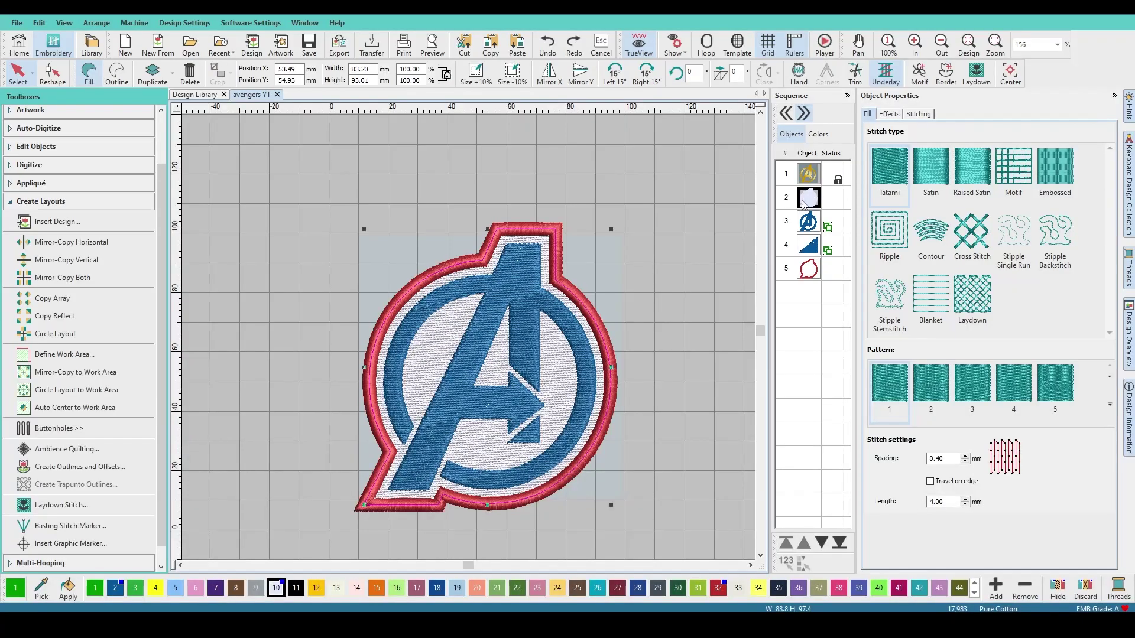
- Delete the background fill to preview the patch without it, undo the deletion, and leave everything deselected
{"action": "key", "text": "Delete"}
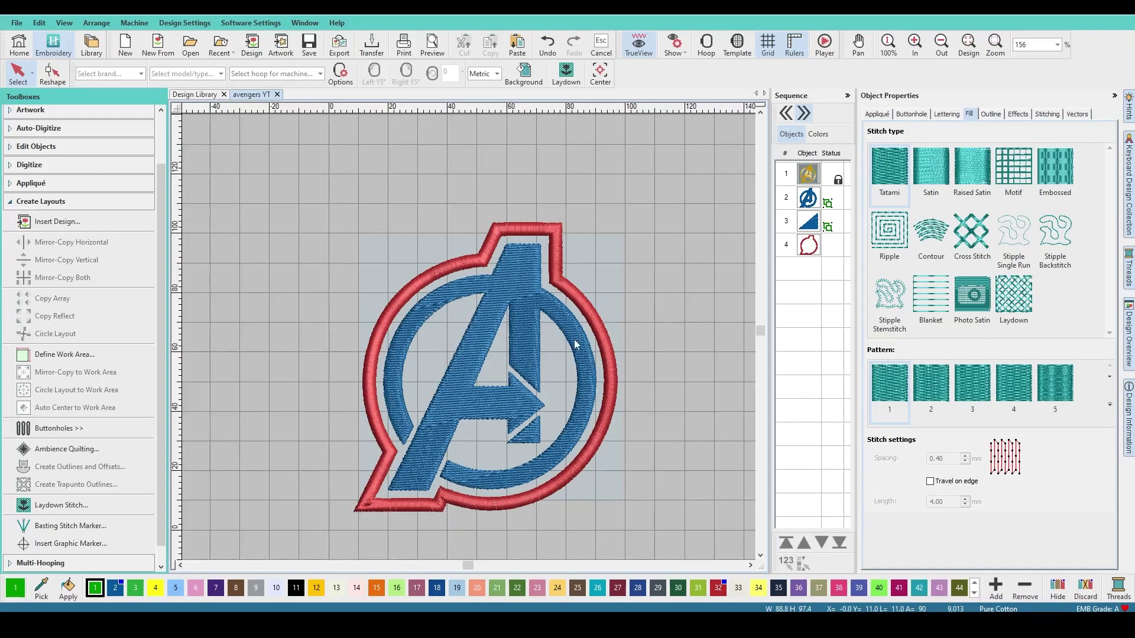
{"action": "key", "text": "ctrl+z"}
{"action": "left_click", "coordinate": [636, 270]}
{"action": "left_click", "coordinate": [636, 269]}
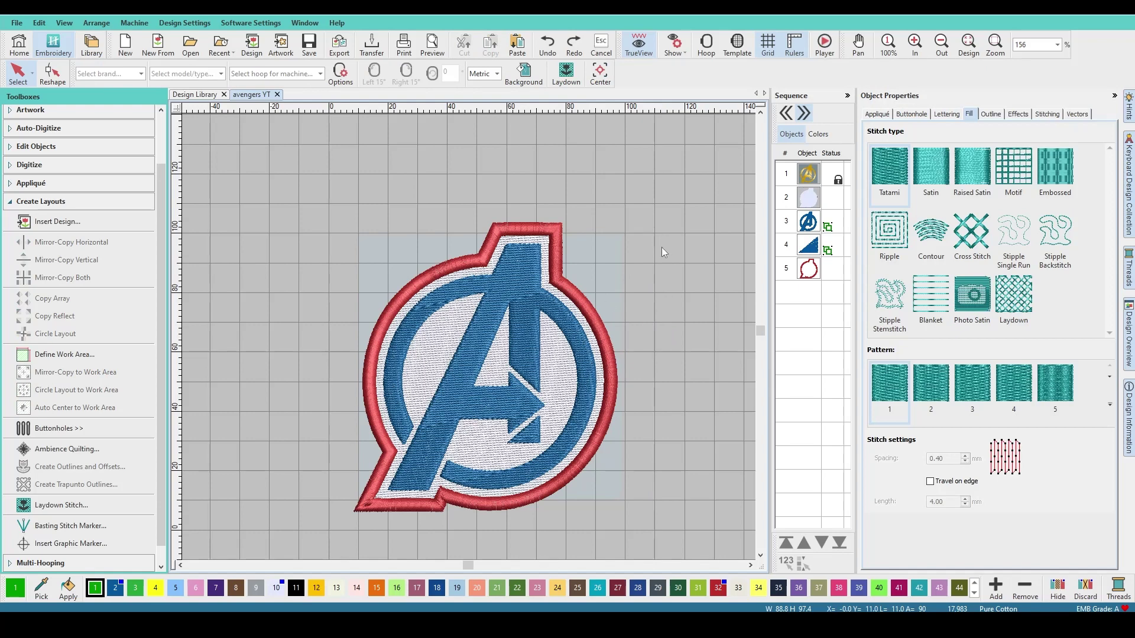
{"action": "left_click", "coordinate": [704, 375]}
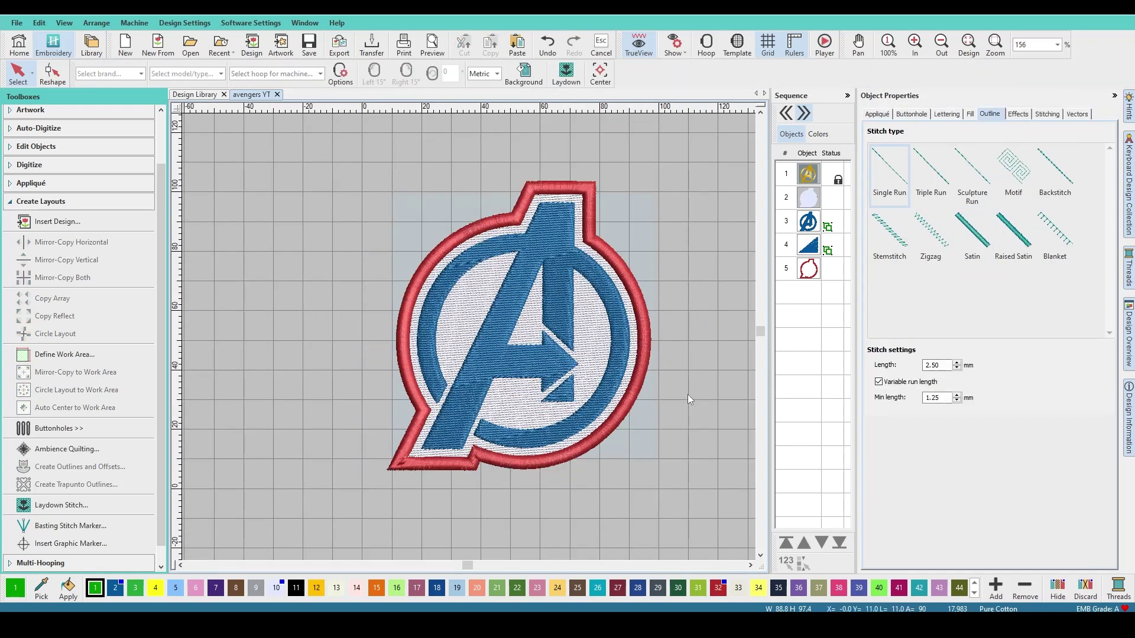
- Examine the outline and fill stitches close up at the logo's lower-left corner with TrueView off, and turn TrueView back on
{"action": "key", "text": "t"}
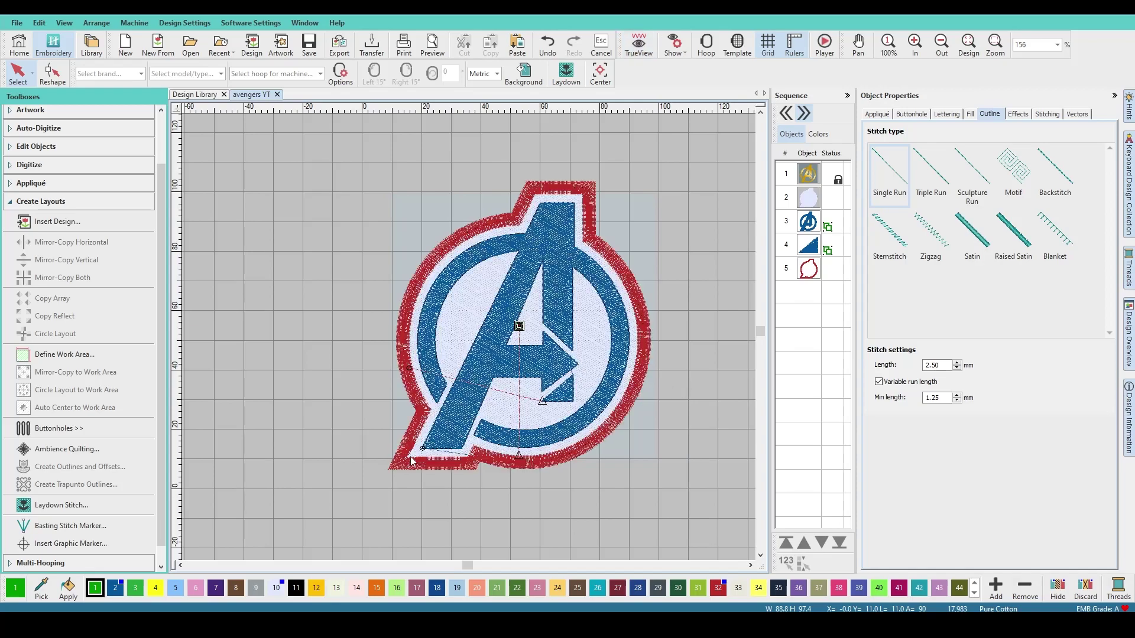
{"action": "scroll", "coordinate": [414, 454], "scroll_direction": "up", "scroll_amount": 5}
{"action": "scroll", "coordinate": [472, 341], "scroll_direction": "up", "scroll_amount": 5}
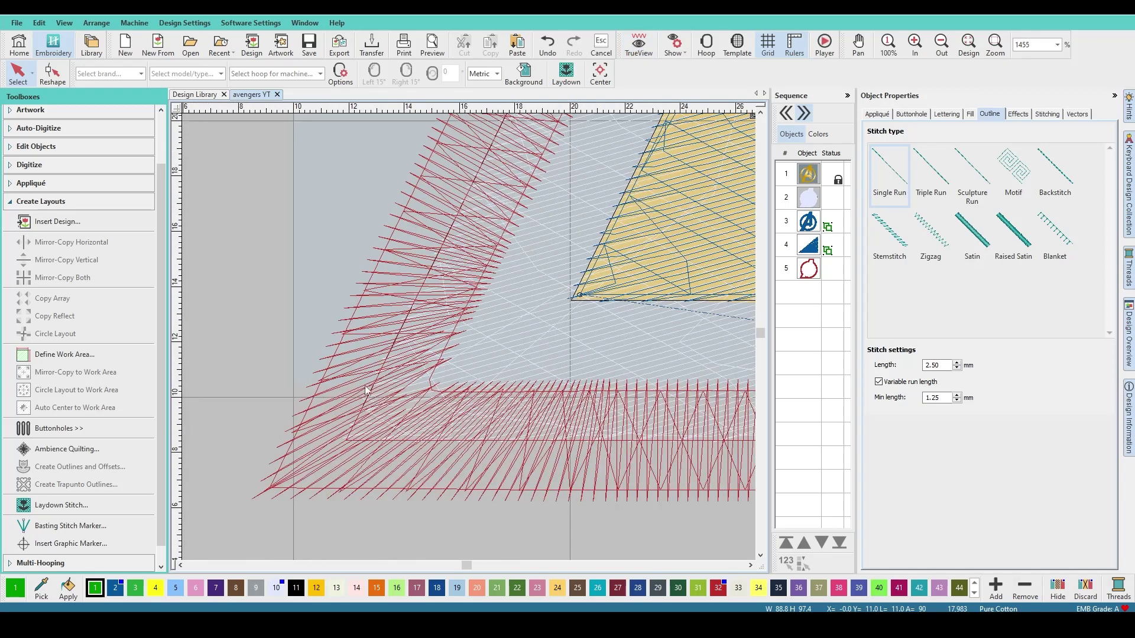
{"action": "scroll", "coordinate": [405, 342], "scroll_direction": "down", "scroll_amount": 2}
{"action": "key", "text": "t"}
{"action": "scroll", "coordinate": [471, 341], "scroll_direction": "down", "scroll_amount": 8}
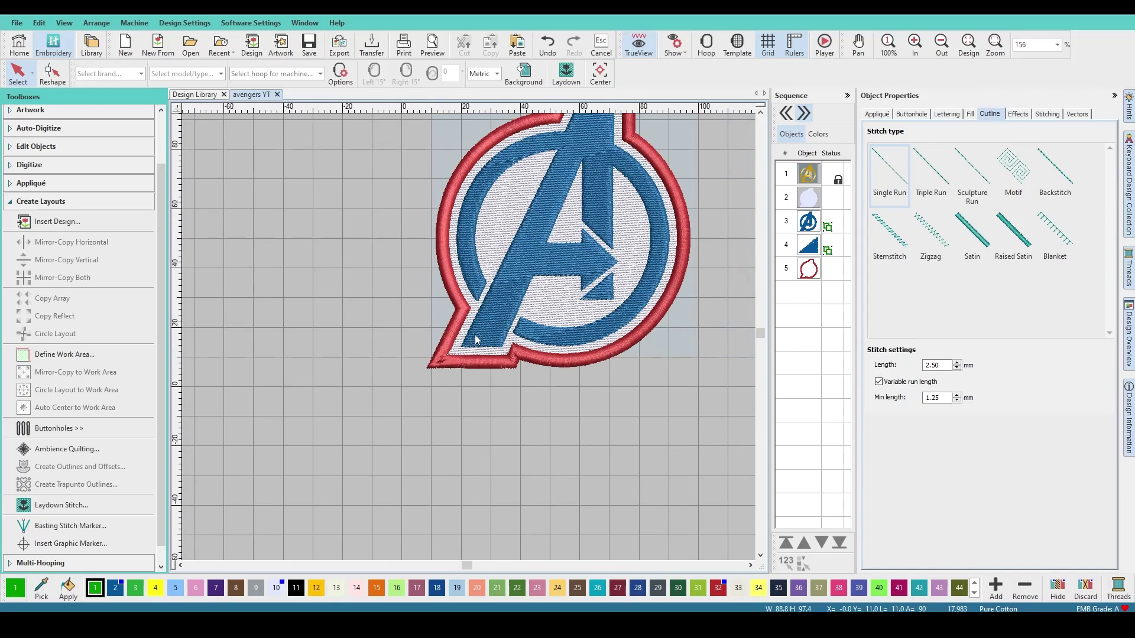
{"action": "scroll", "coordinate": [469, 334], "scroll_direction": "down", "scroll_amount": 2}
{"action": "scroll", "coordinate": [470, 345], "scroll_direction": "up", "scroll_amount": 2}
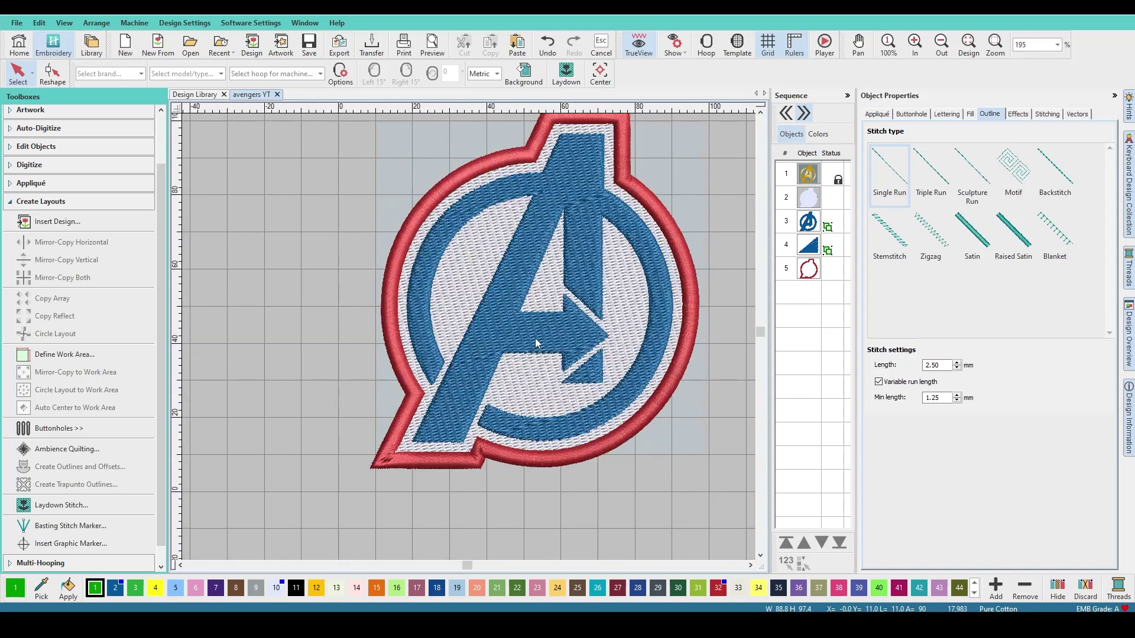